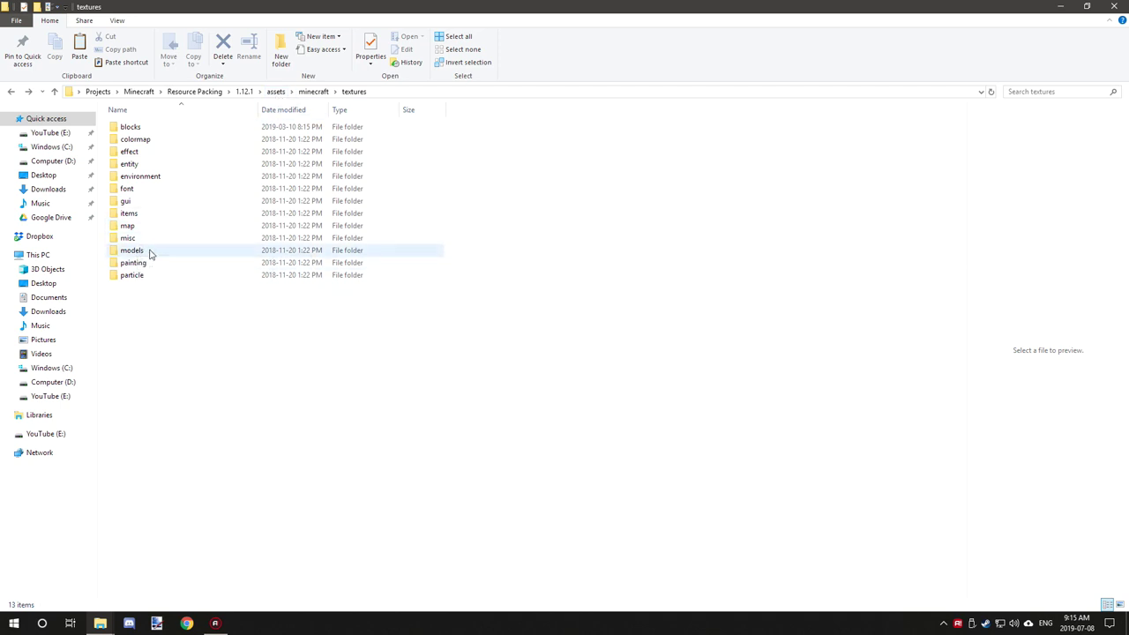
Copy gold_layer_1.png and gold_layer_2.png from the textures' models/armor folder into the armor folder on the desktop
double_click(149, 253)
double_click(141, 130)
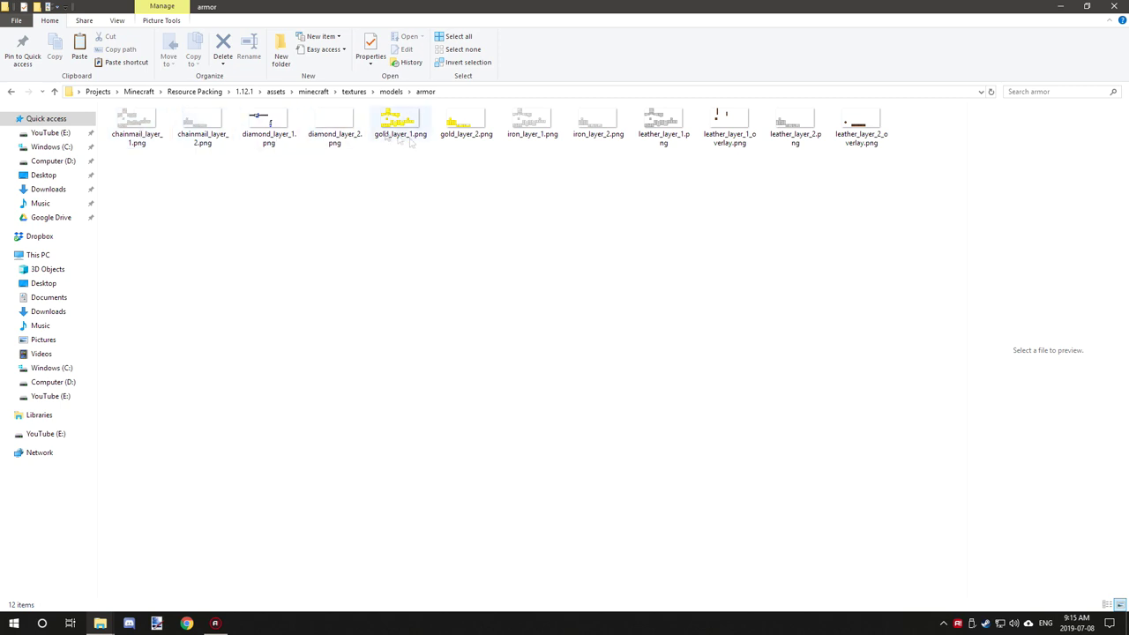
drag(467, 169, 386, 111)
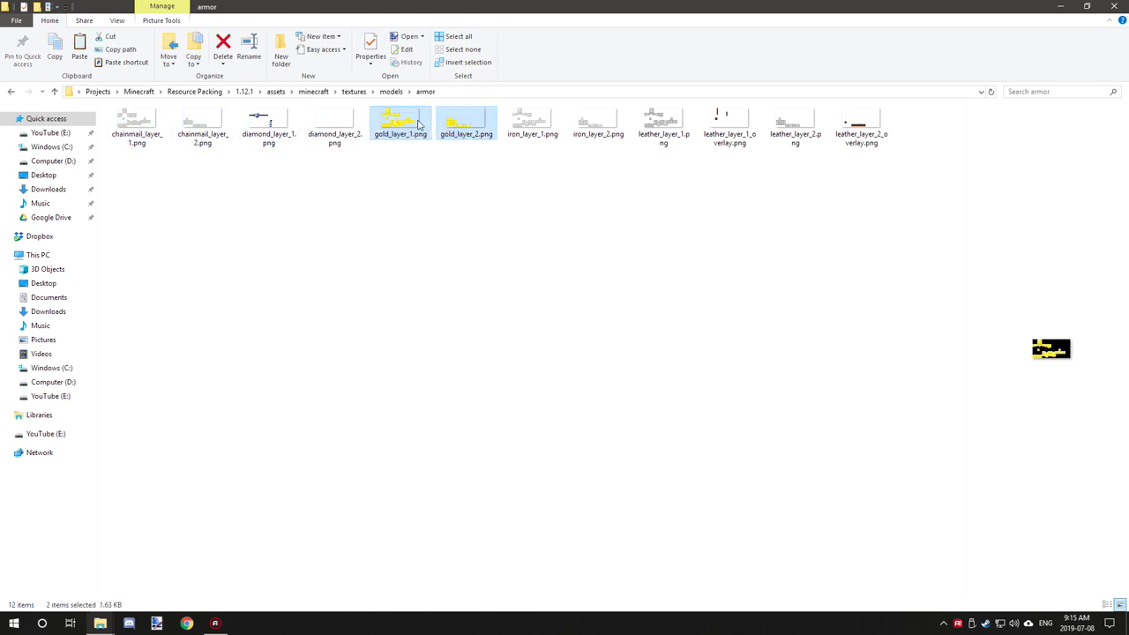
right_click(420, 124)
click(441, 418)
drag(569, 8, 530, 398)
double_click(300, 92)
right_click(402, 141)
click(428, 242)
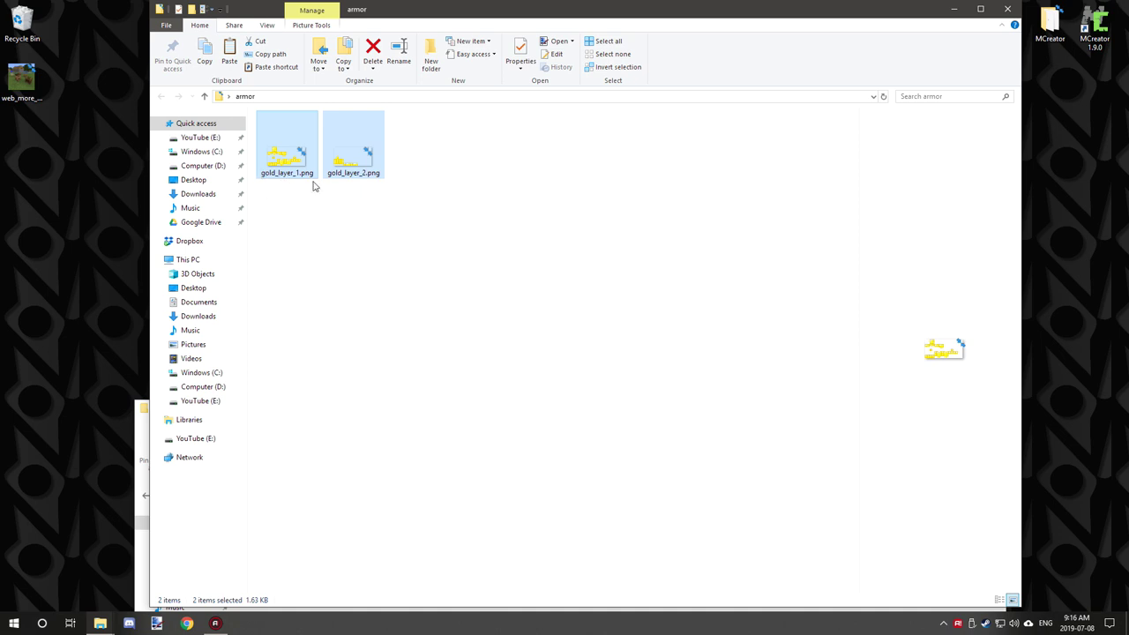
Rename the copied gold_layer_1.png as ruby_layer_1.png in the desktop armor folder
click(362, 161)
right_click(265, 129)
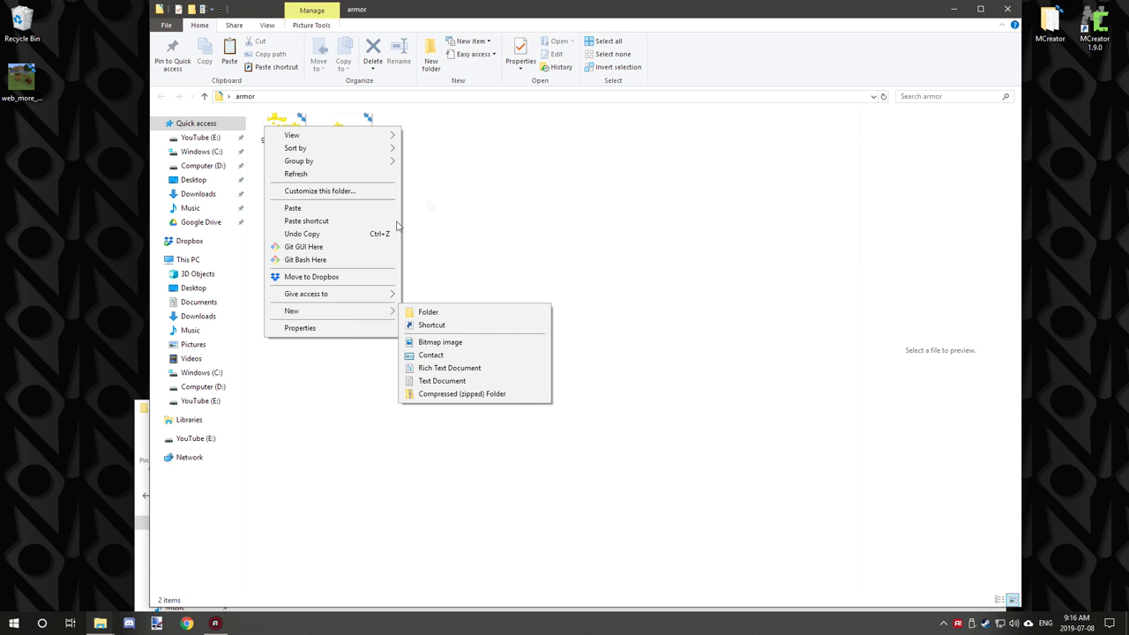
click(269, 137)
right_click(269, 138)
click(318, 488)
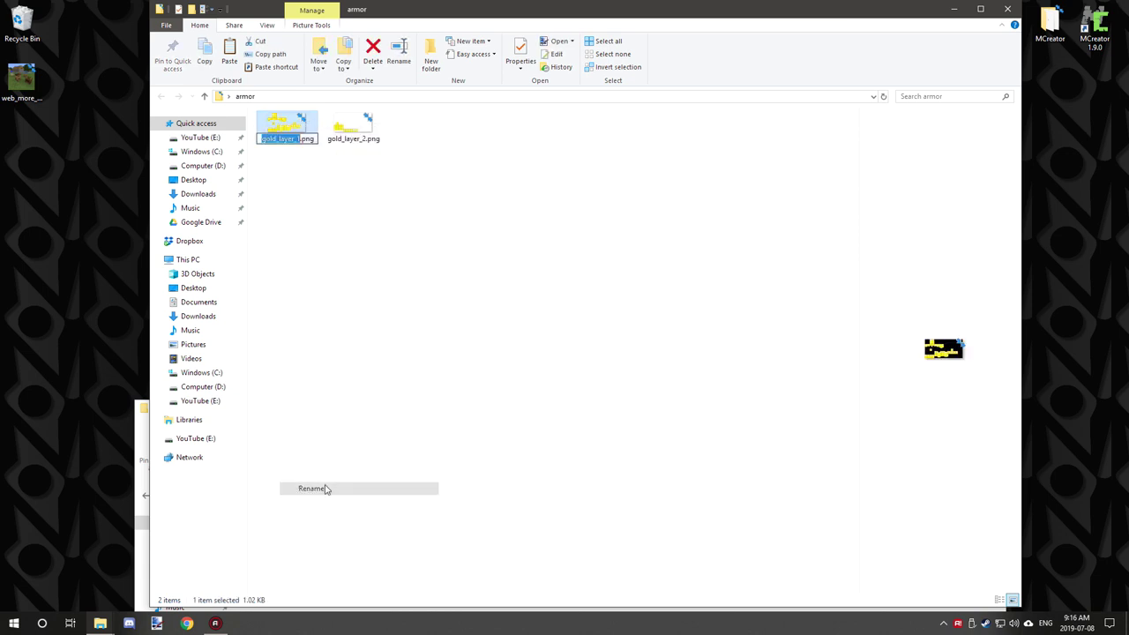
key(Home)
key(Delete)
key(Delete)
key(Delete)
key(Delete)
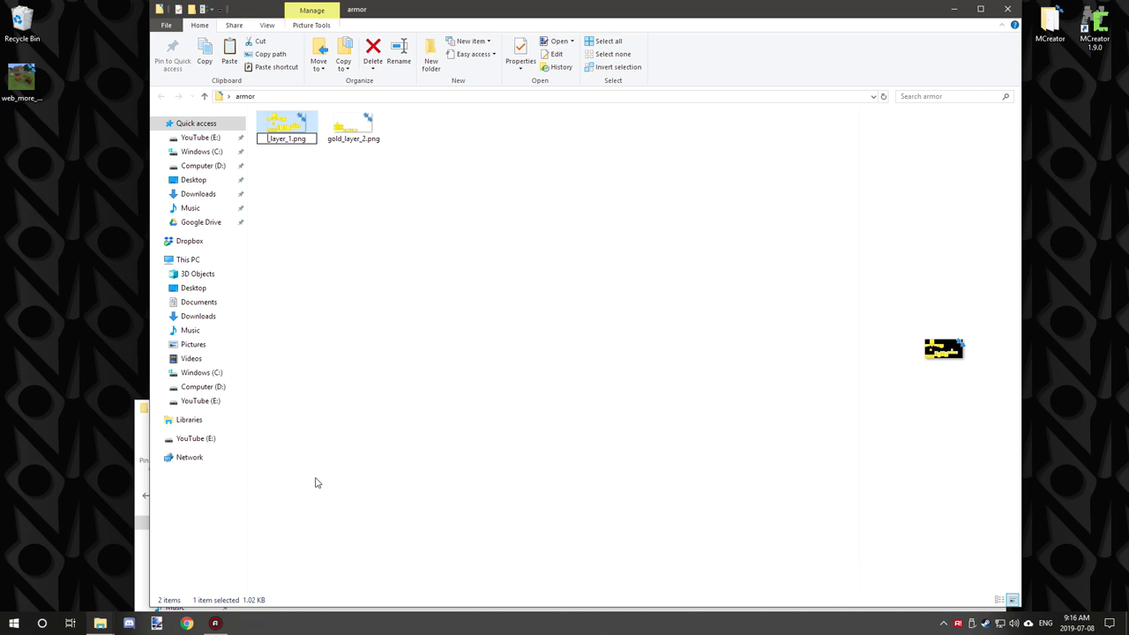
text(ruby)
key(Return)
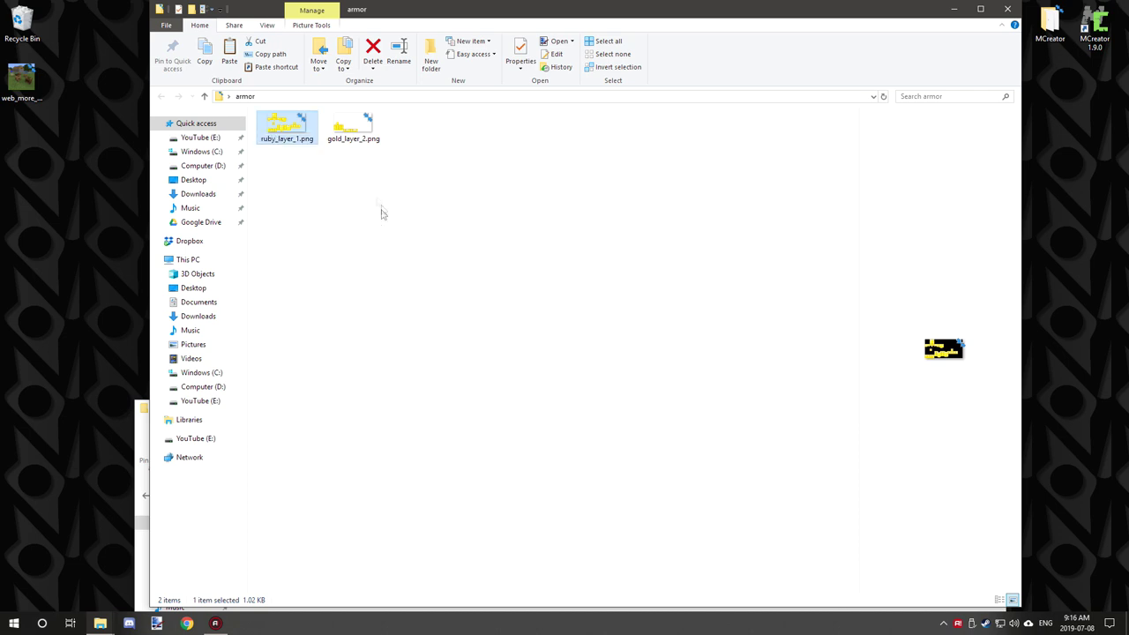
Rename the copied gold_layer_2.png as ruby_layer_2.png
click(353, 128)
right_click(354, 129)
click(385, 496)
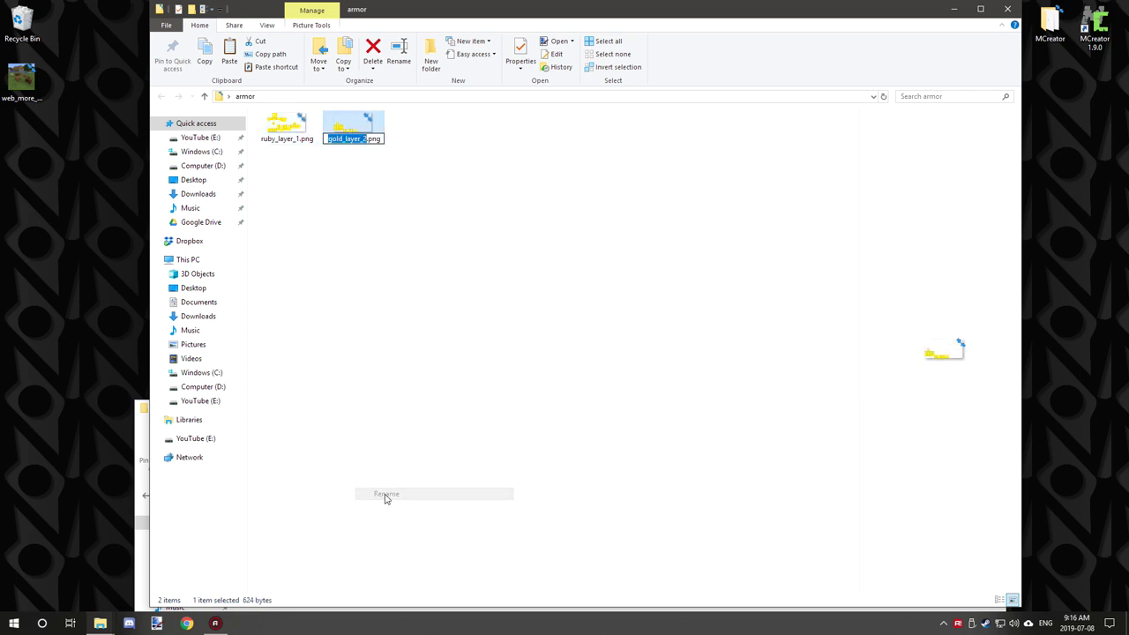
key(Home)
key(Delete)
key(Delete)
key(Delete)
key(Delete)
text(ruby)
key(Return)
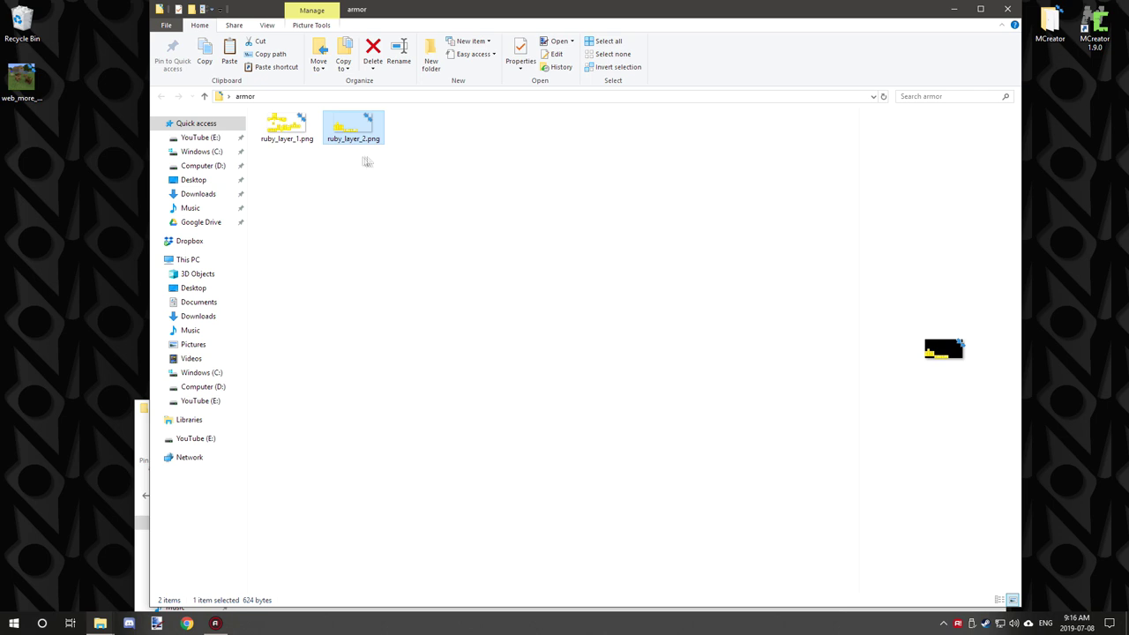
drag(466, 10, 544, 31)
drag(877, 36, 847, 38)
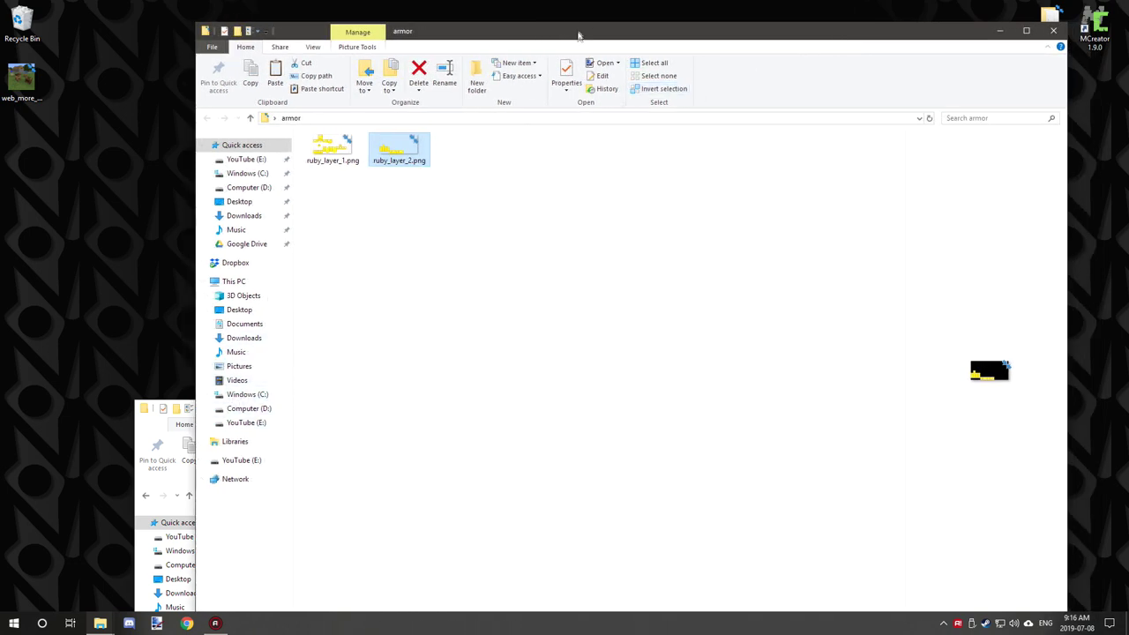
drag(579, 35, 1068, 112)
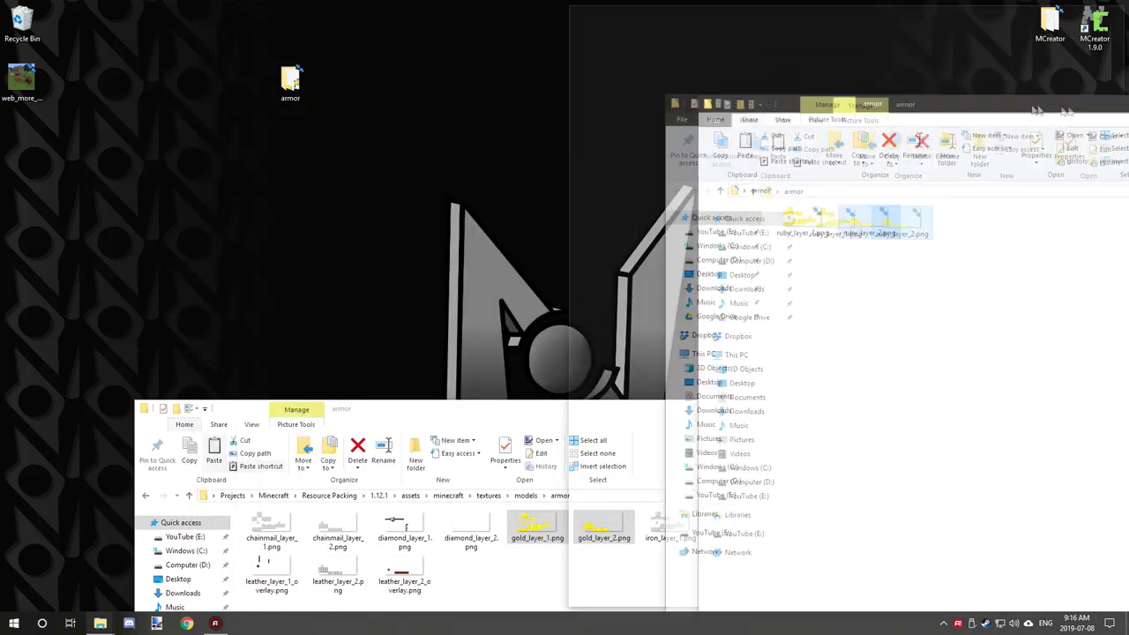
drag(986, 83, 574, 24)
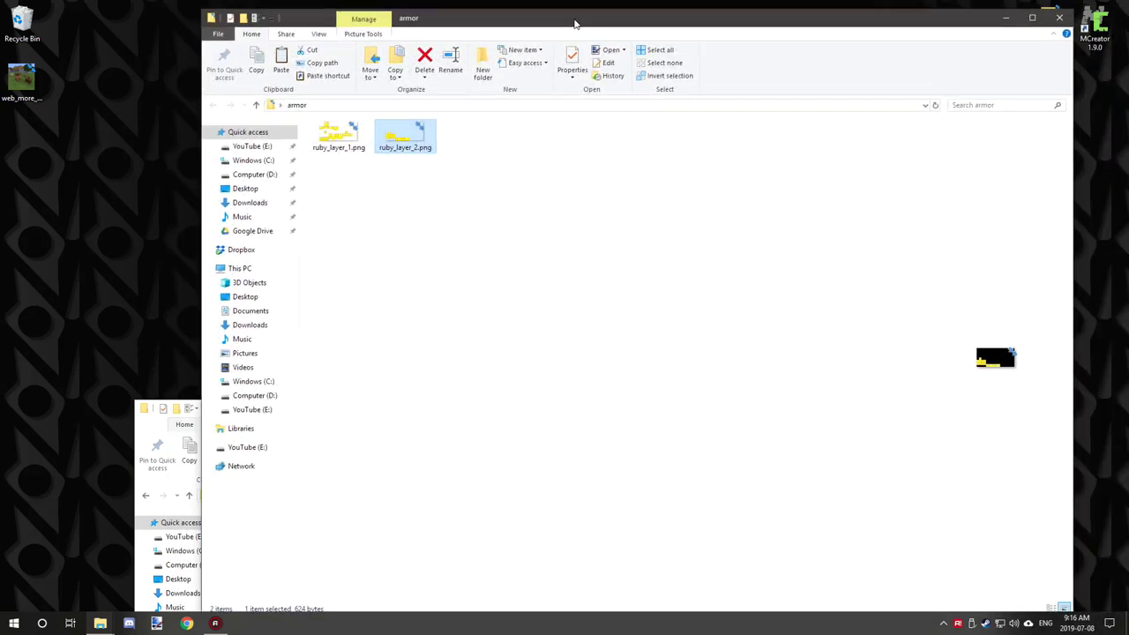
Return to the Minecraft textures folder and open its items subfolder
click(1006, 18)
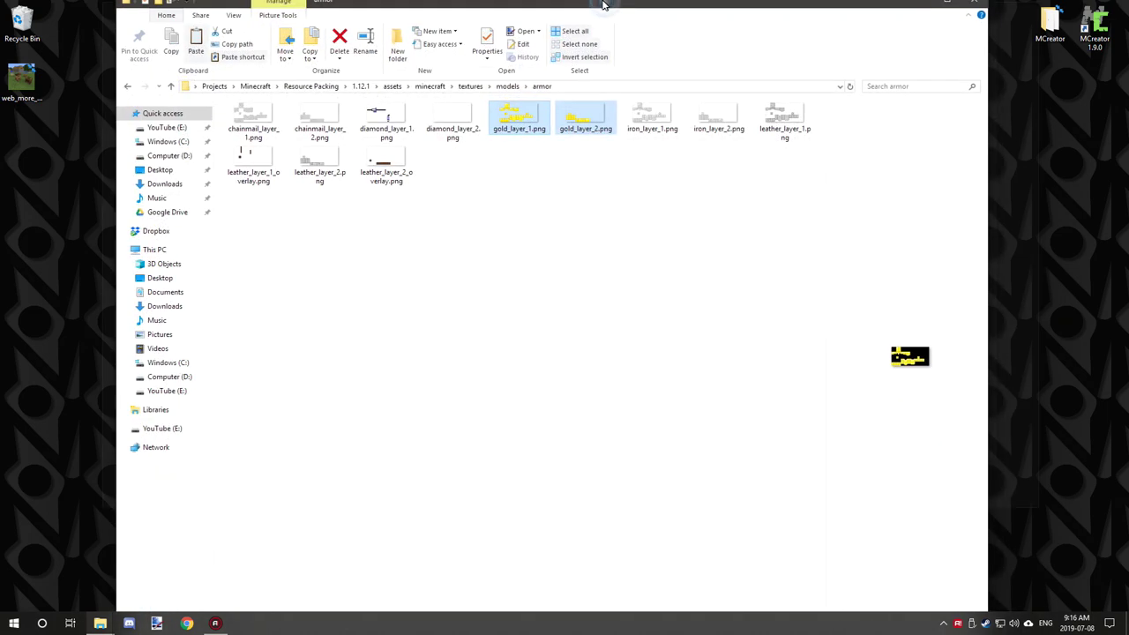
double_click(603, 5)
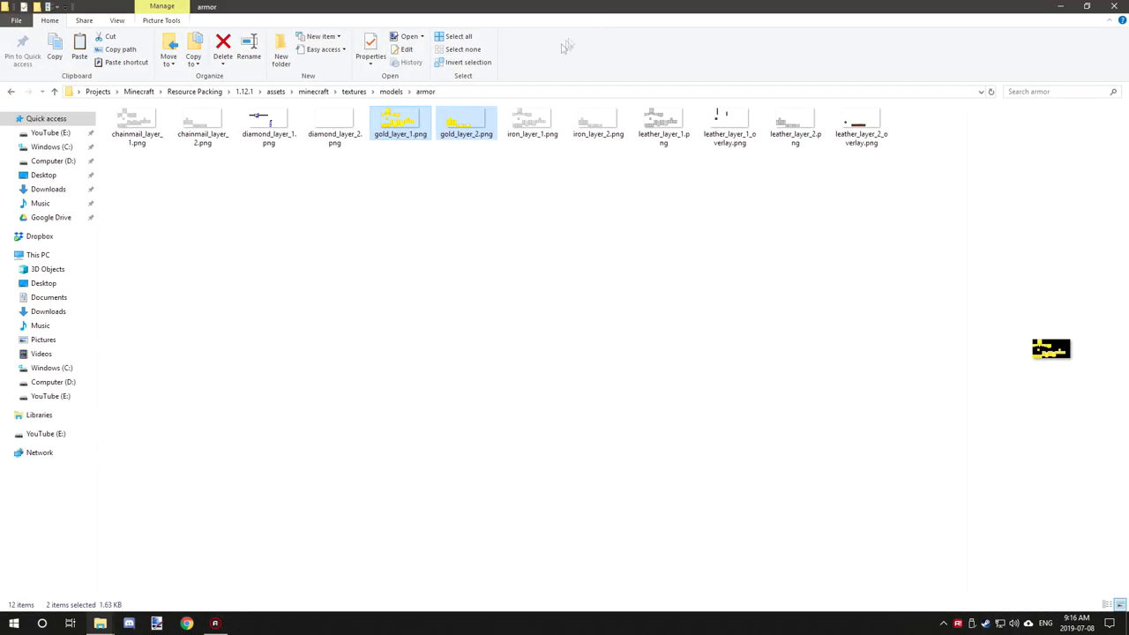
click(11, 91)
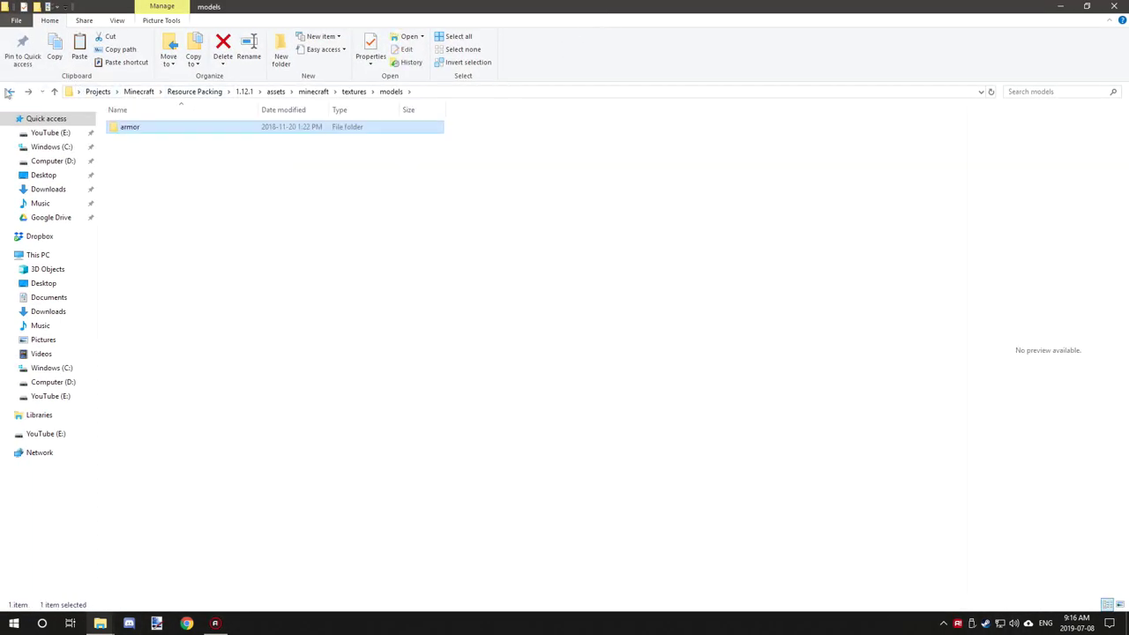
click(11, 91)
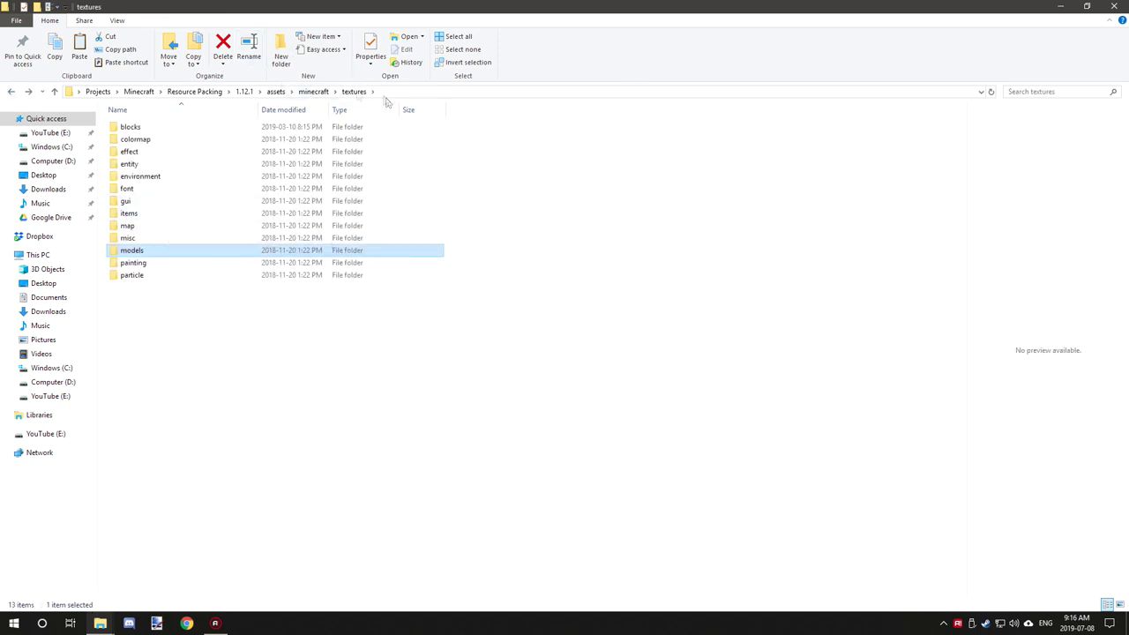
double_click(126, 214)
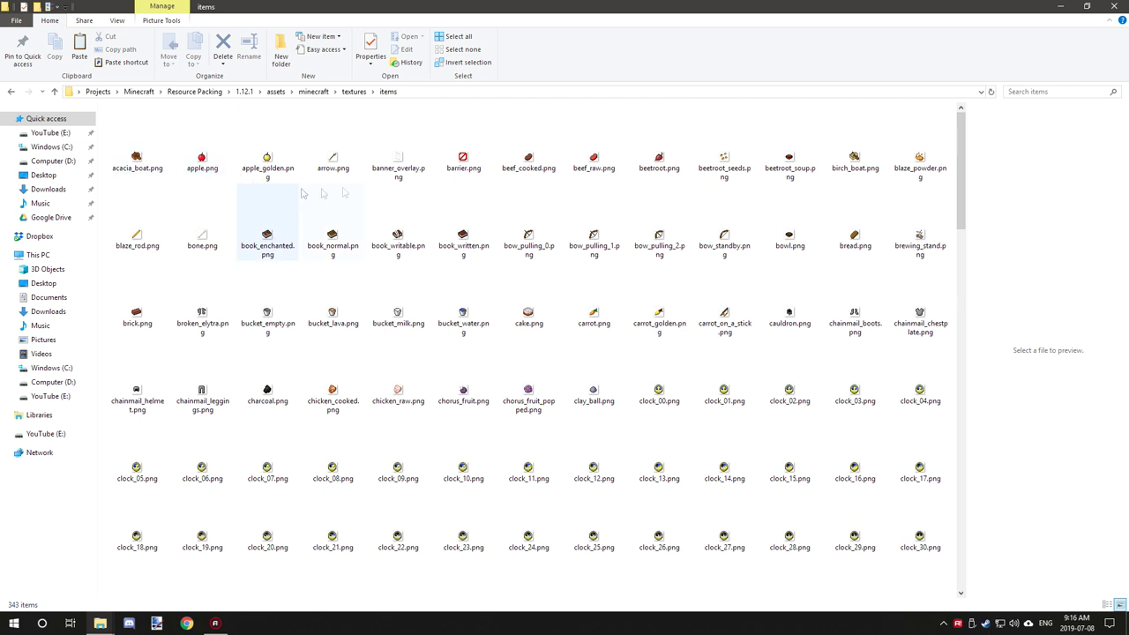
Search the items folder for "gold" and copy the gold boots, chestplate, helmet and leggings images
click(1022, 93)
text(go)
key(BackSpace)
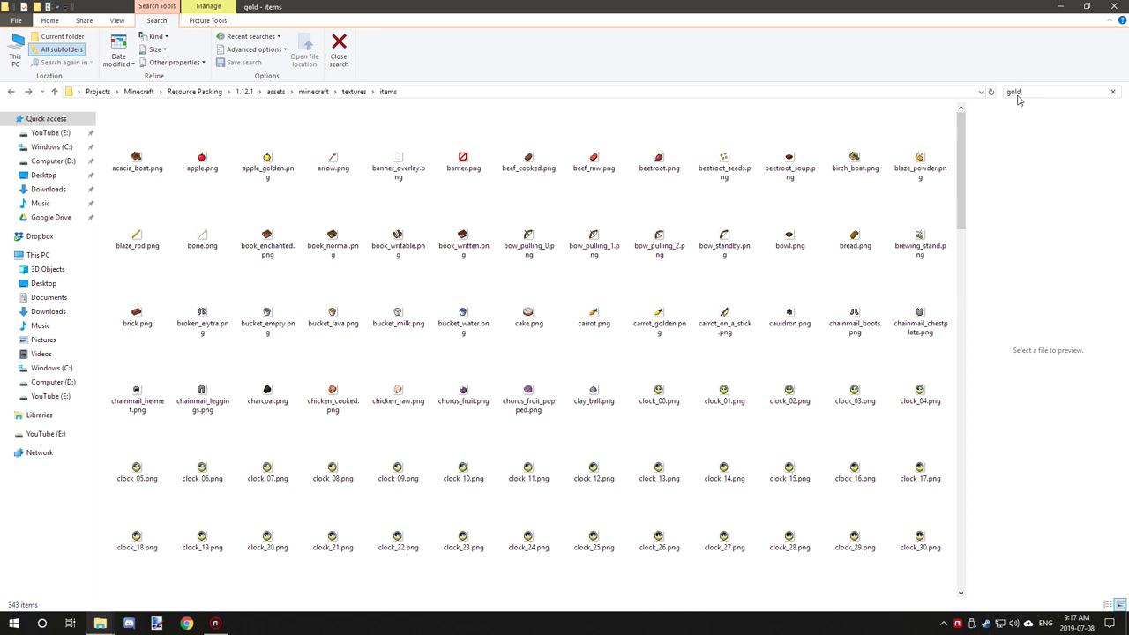
click(335, 163)
ctrl+click(415, 161)
ctrl+click(475, 167)
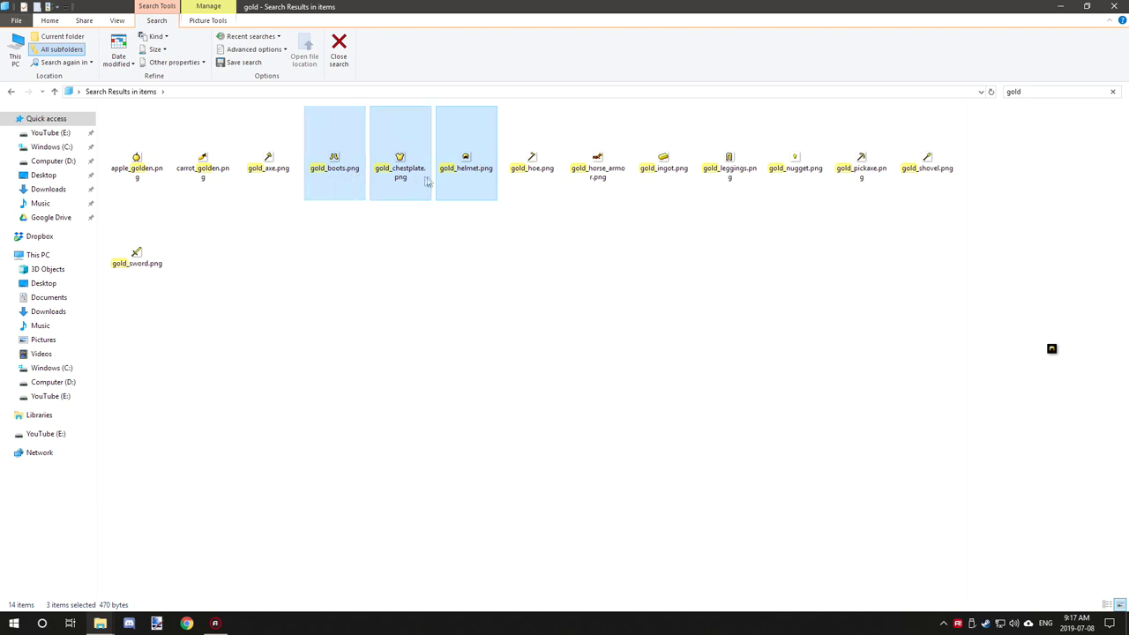
ctrl+click(731, 181)
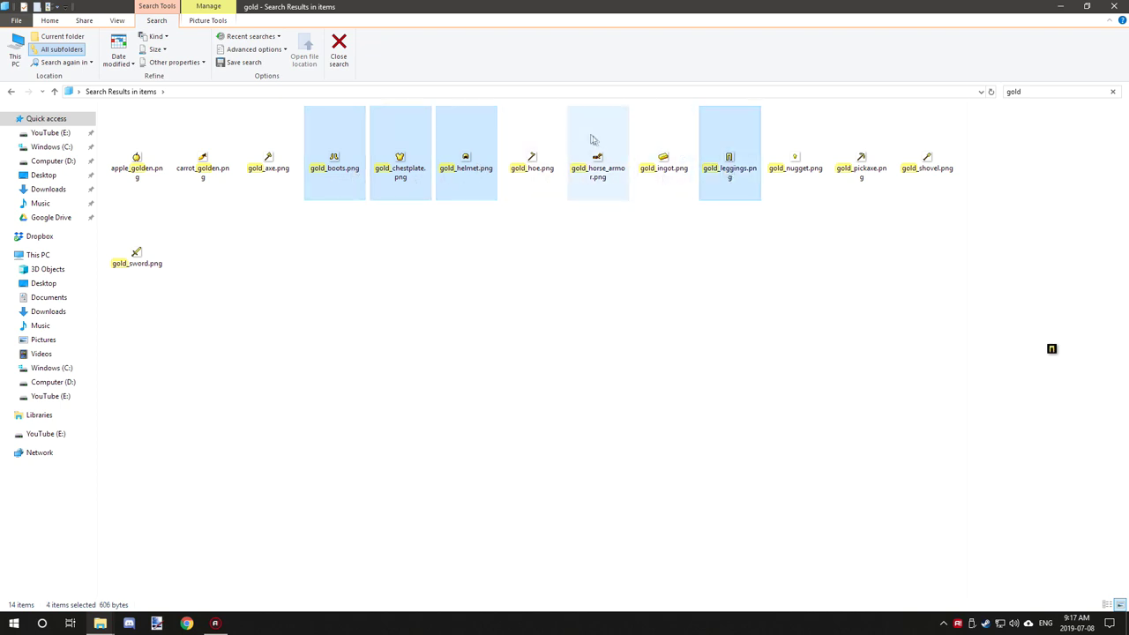
right_click(730, 147)
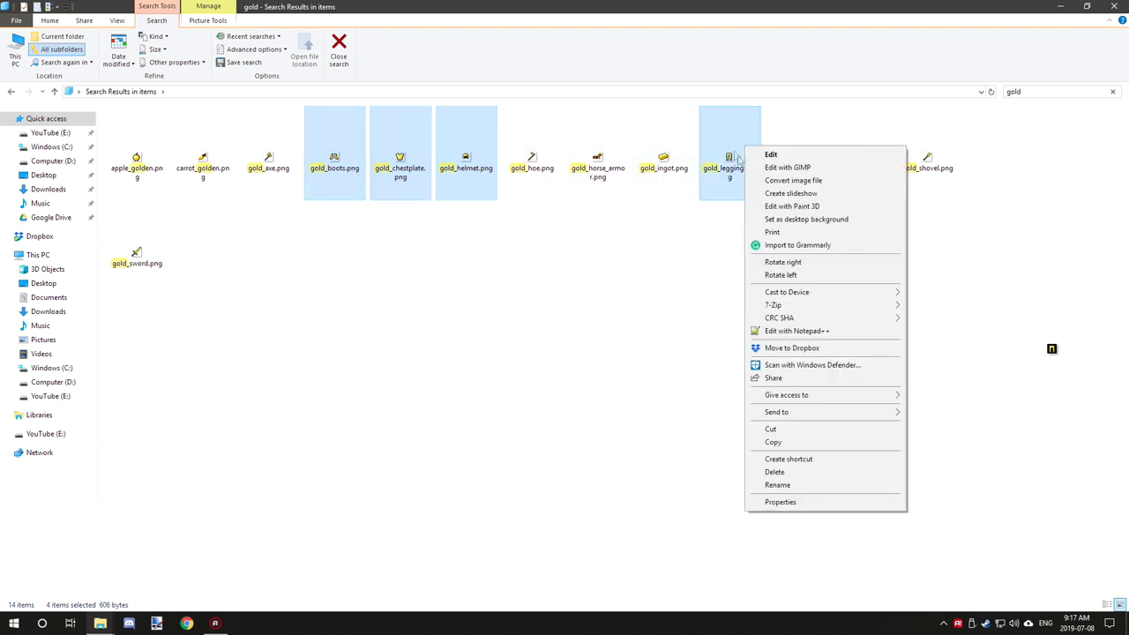
click(787, 432)
Paste the four gold armor item images into the desktop armor folder
key(super+d)
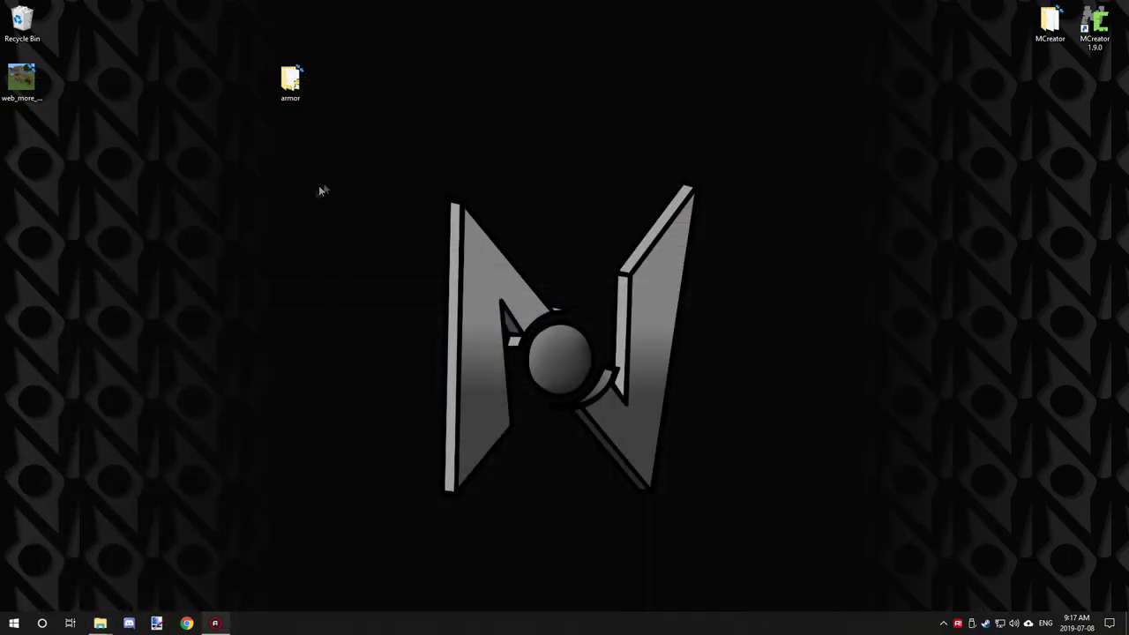
mouse_move(100, 624)
mouse_move(139, 559)
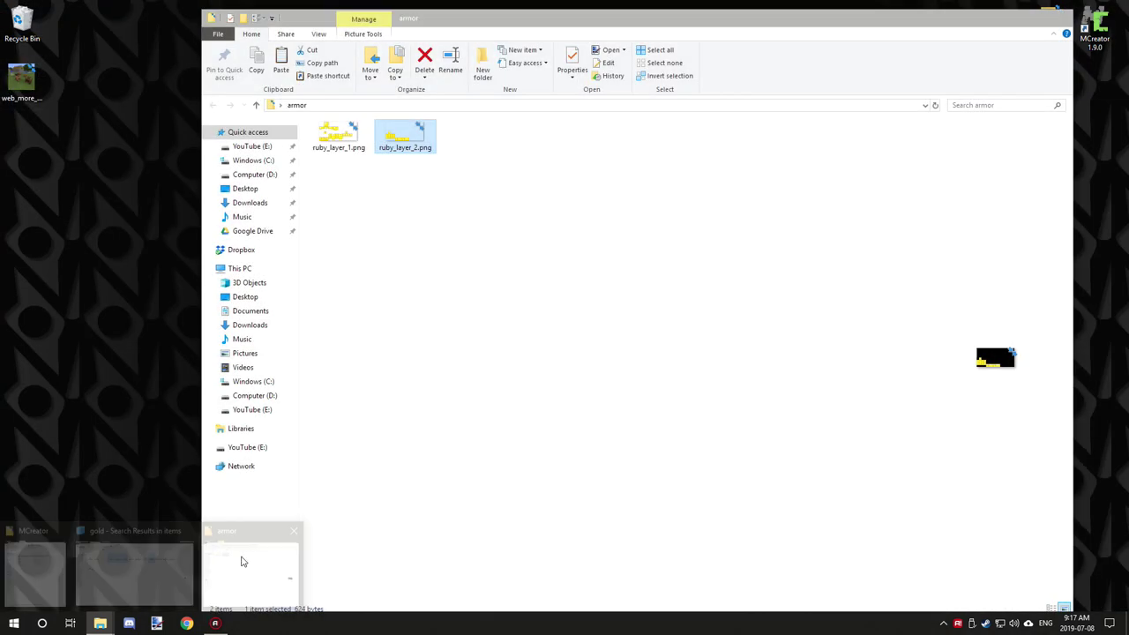
click(244, 562)
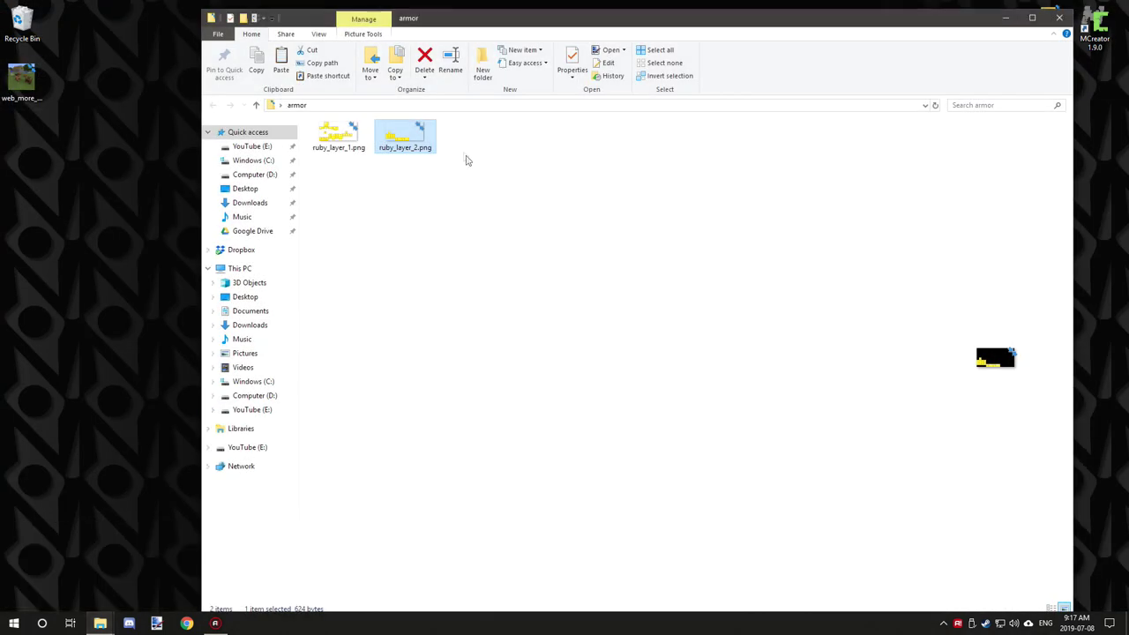
right_click(476, 155)
click(512, 234)
Rename gold_leggings.png in the desktop armor folder as ruby_leggings.png
click(471, 176)
right_click(478, 181)
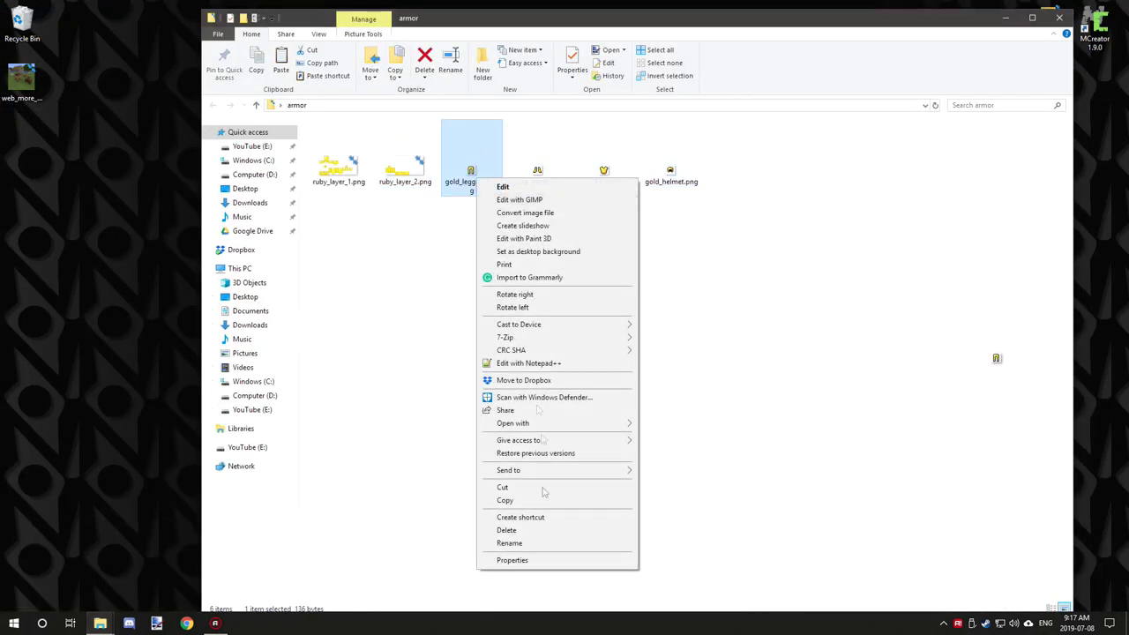
click(540, 542)
key(Delete)
key(Delete)
key(Delete)
key(Delete)
text(ruby)
key(Return)
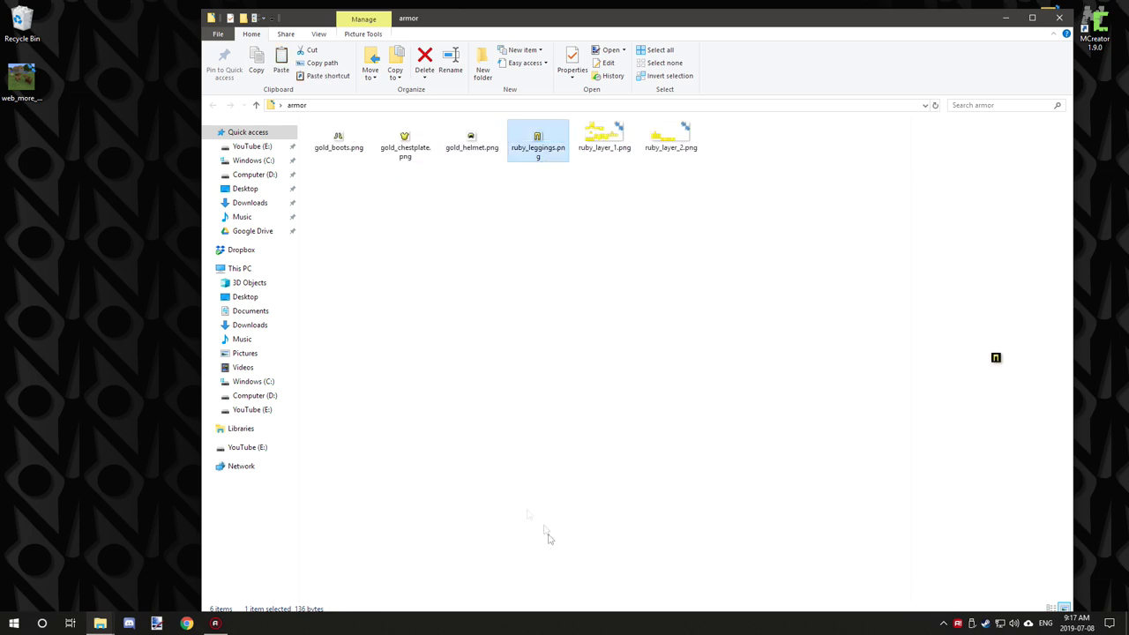
Rename the gold helmet, chestplate and boots images as ruby_helmet.png, ruby_chestplate.png and ruby_boots.png
click(467, 152)
right_click(459, 151)
click(486, 511)
key(Home)
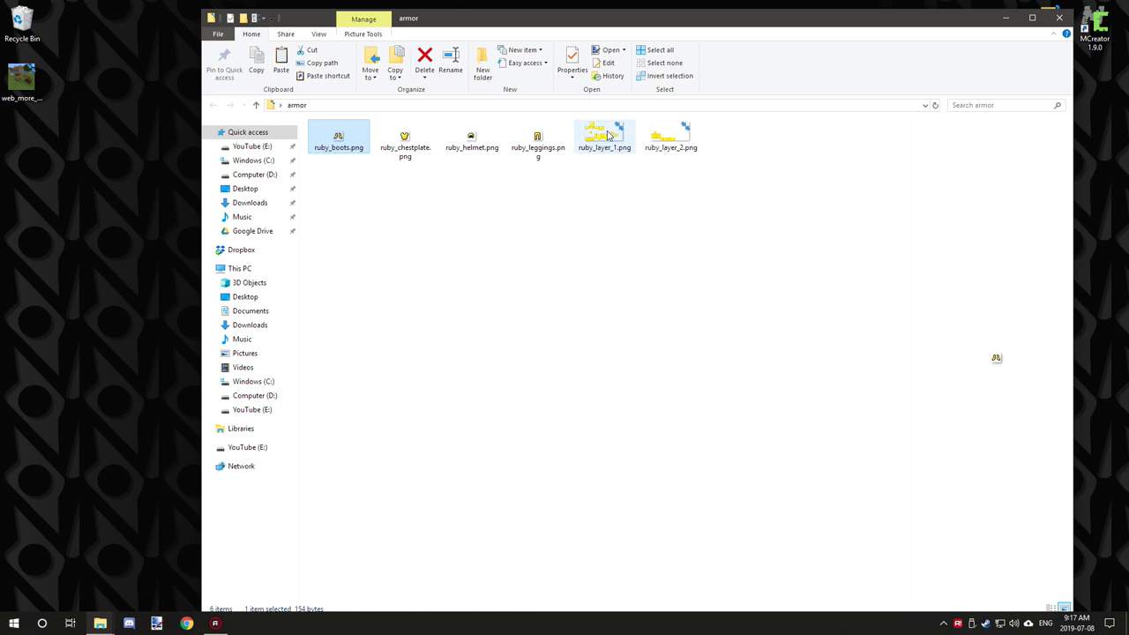
Open ruby_leggings.png for editing in paint.net and fit the image to the window
right_click(538, 138)
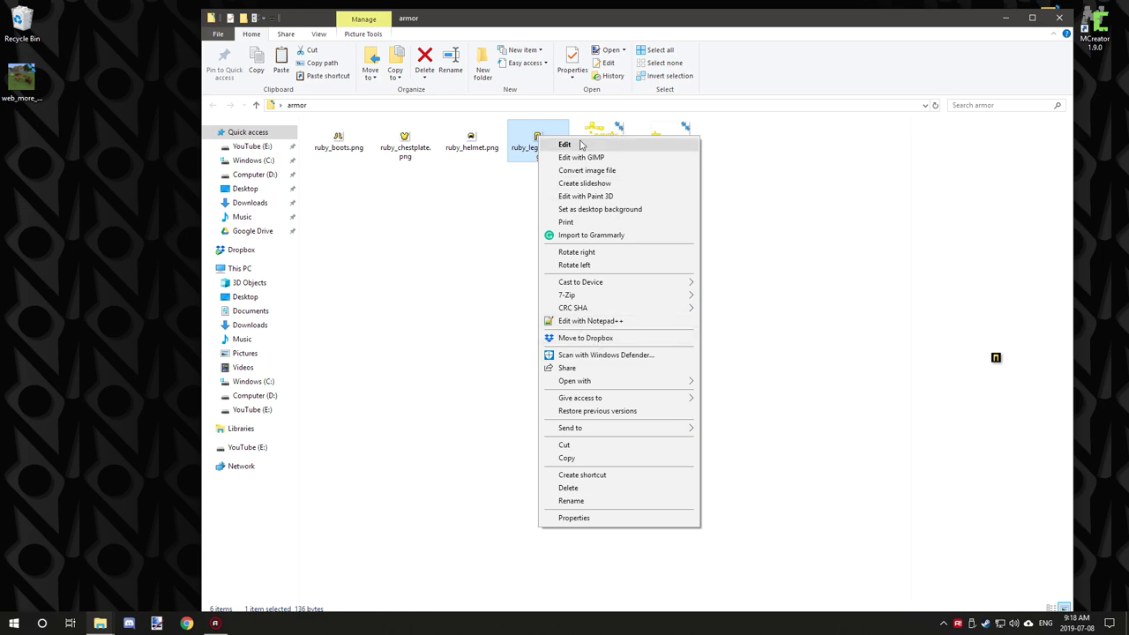
click(573, 145)
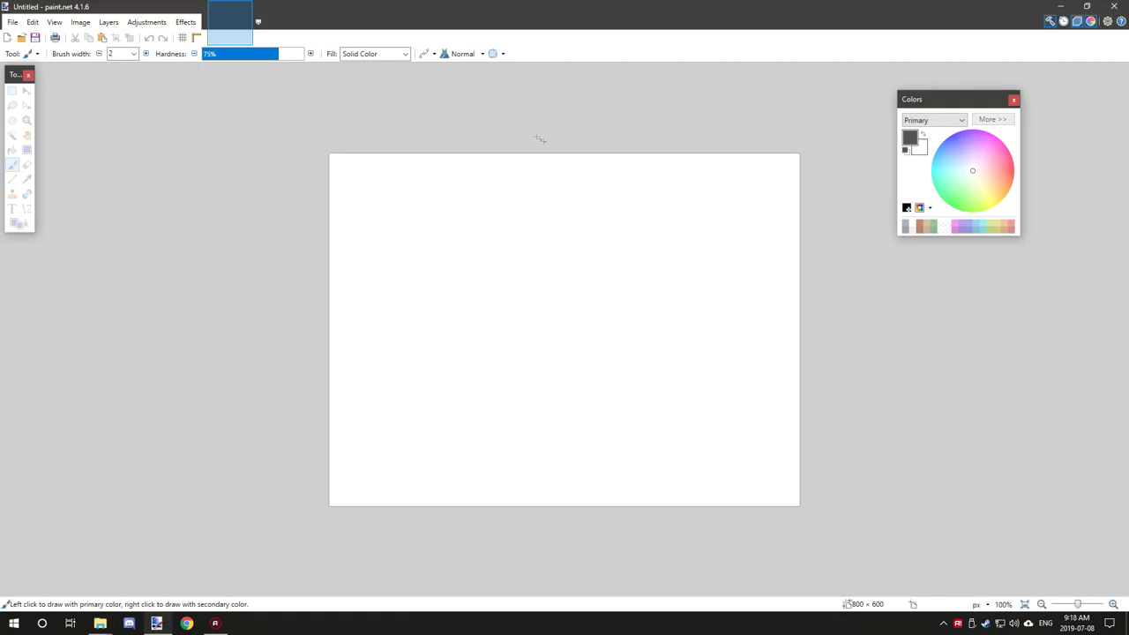
click(26, 120)
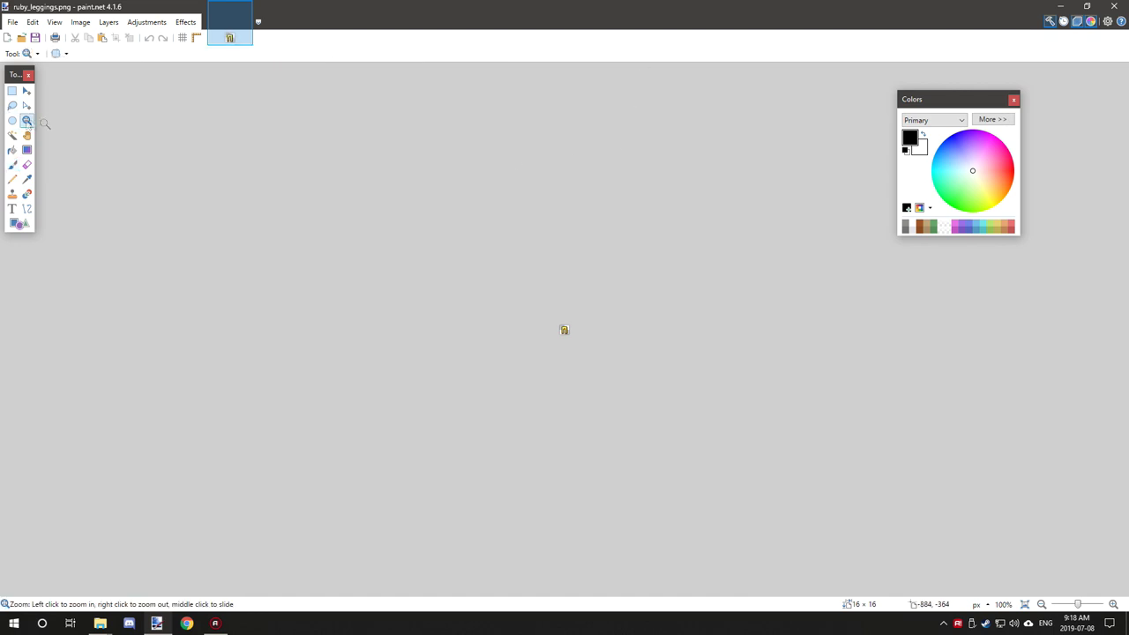
key(ctrl+b)
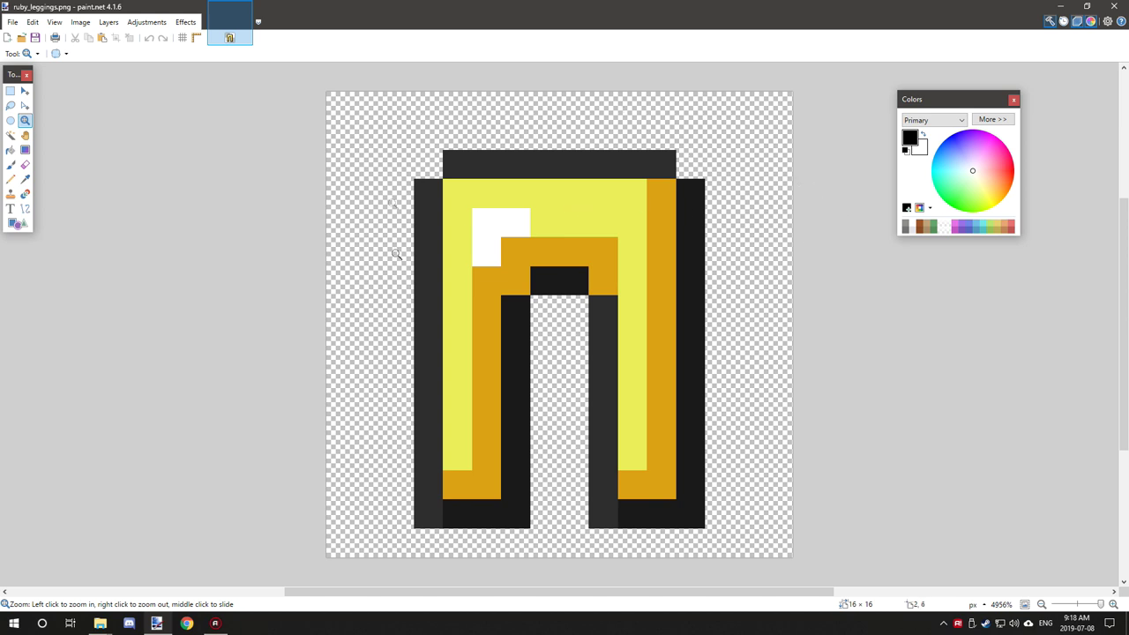
Recolour all yellow pixels of the leggings light red (hex E57272) with the Pencil tool
click(1013, 225)
click(10, 180)
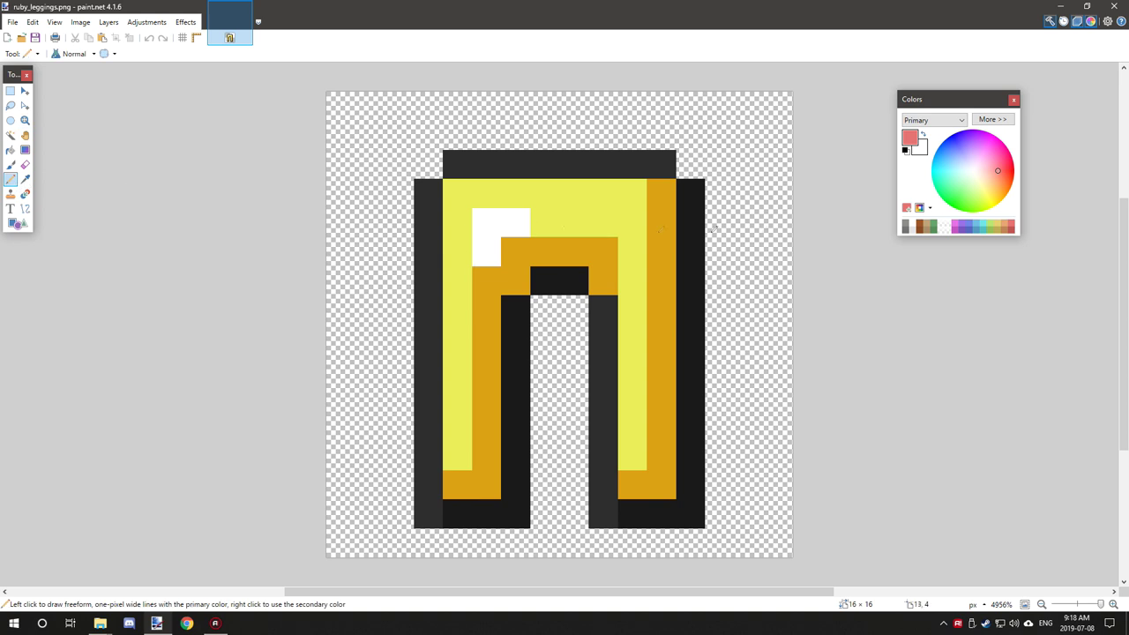
mouse_move(929, 109)
mouse_down()
mouse_move(950, 124)
mouse_move(937, 119)
mouse_up()
click(1009, 146)
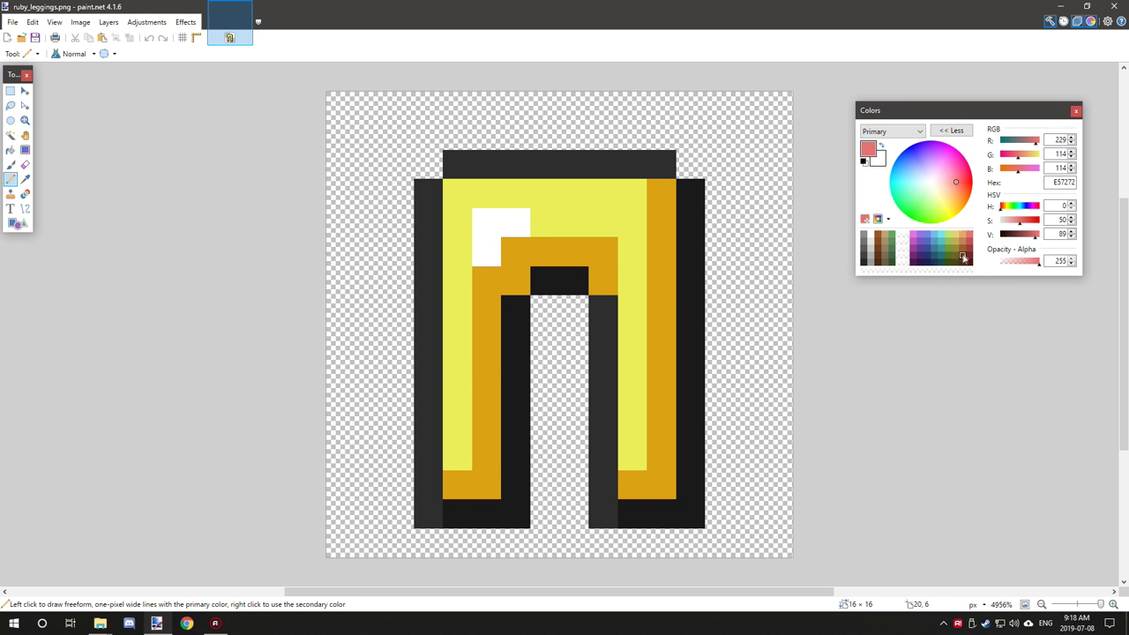
drag(445, 192, 472, 309)
key(ctrl+z)
mouse_move(455, 214)
mouse_down()
mouse_move(459, 433)
mouse_move(469, 389)
mouse_up()
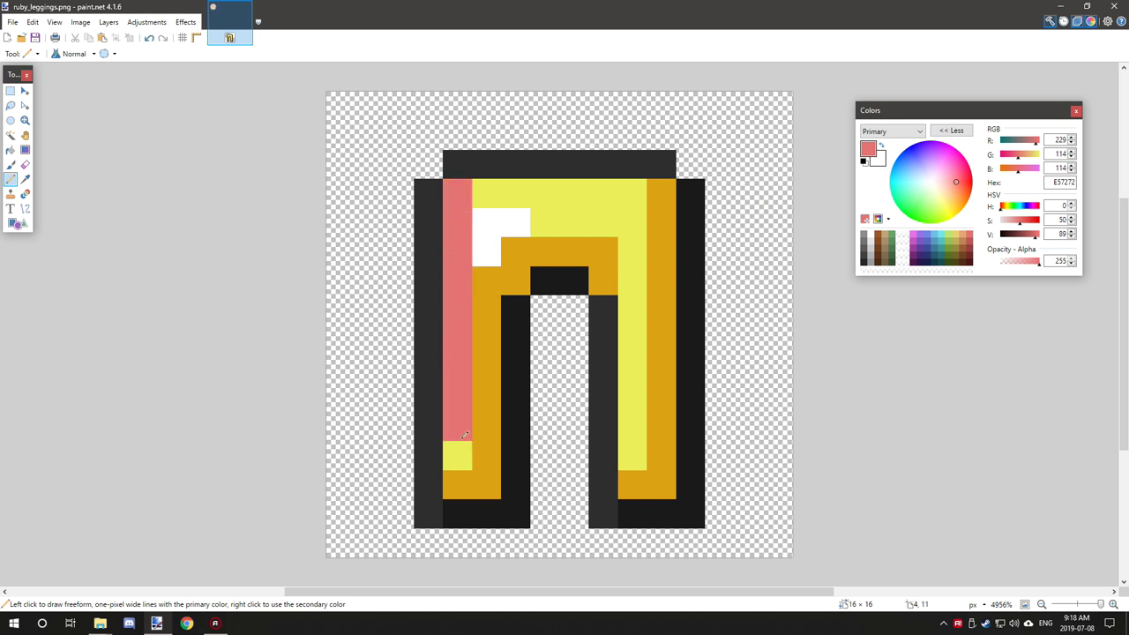
drag(465, 435, 458, 454)
mouse_move(486, 193)
mouse_down()
mouse_move(631, 200)
mouse_move(547, 217)
mouse_move(632, 218)
mouse_move(645, 300)
mouse_move(630, 439)
mouse_up()
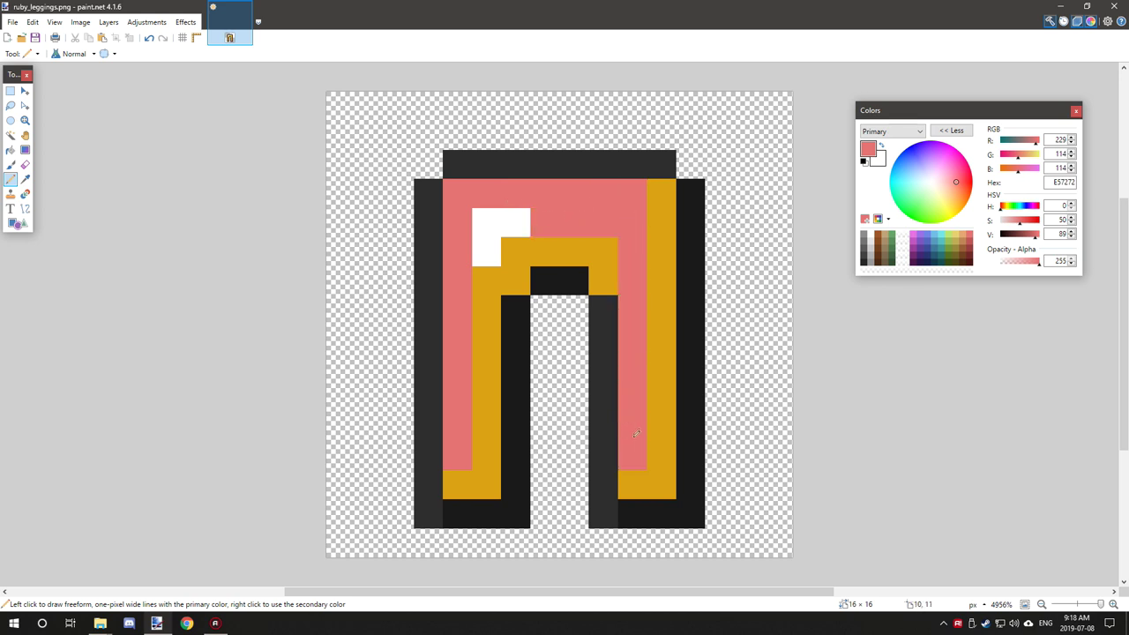
Recolour all dark gold pixels of the leggings darker red (hex BF5656) with the Pencil tool
click(970, 245)
mouse_move(487, 276)
mouse_down()
mouse_move(490, 420)
mouse_move(465, 477)
mouse_up()
mouse_move(519, 298)
mouse_down()
mouse_move(530, 244)
mouse_move(605, 254)
mouse_move(604, 280)
mouse_up()
mouse_move(661, 189)
mouse_down()
mouse_move(663, 230)
mouse_move(673, 485)
mouse_move(638, 484)
mouse_up()
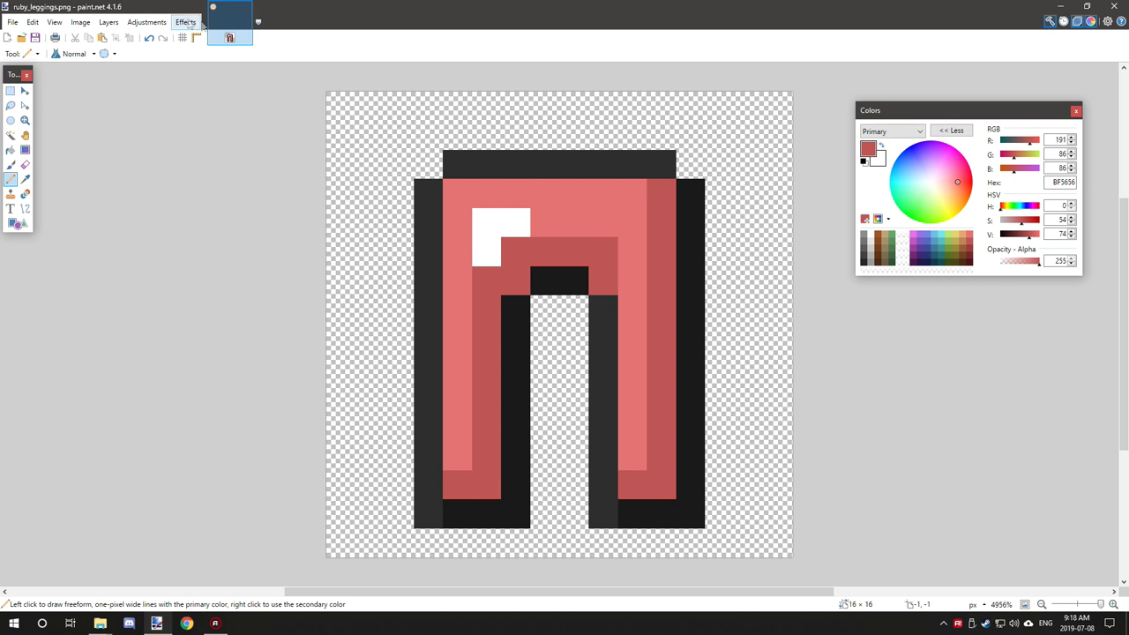
Save the image as ruby_leggings.png in the armor folder, replacing the existing file with auto-detected bit depth, and minimize the editor
click(12, 24)
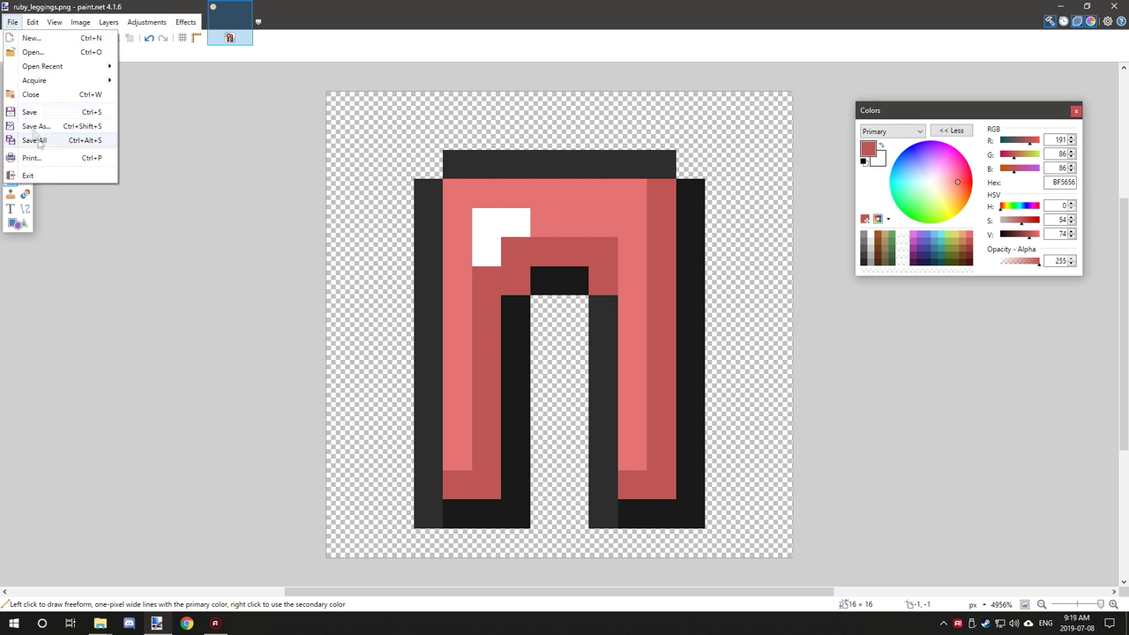
click(36, 124)
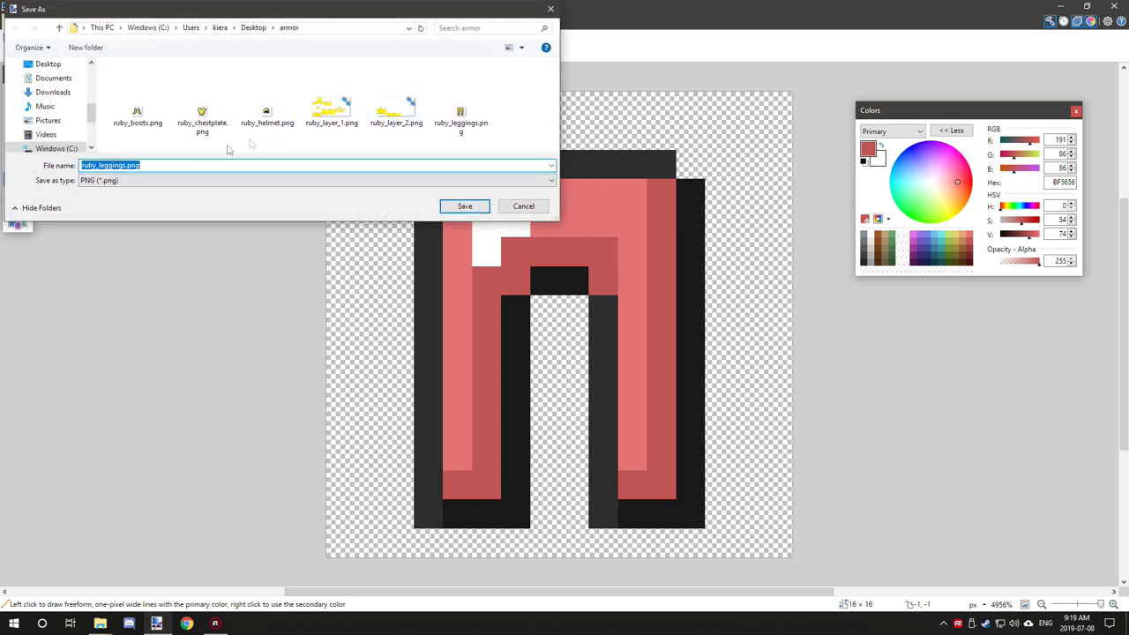
click(458, 207)
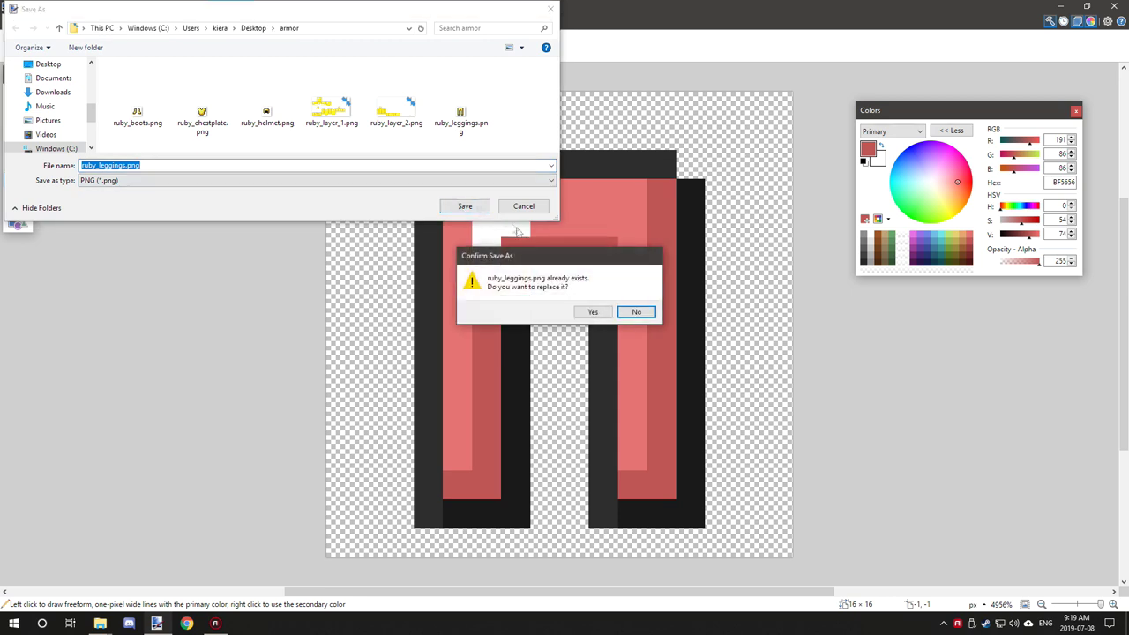
click(586, 310)
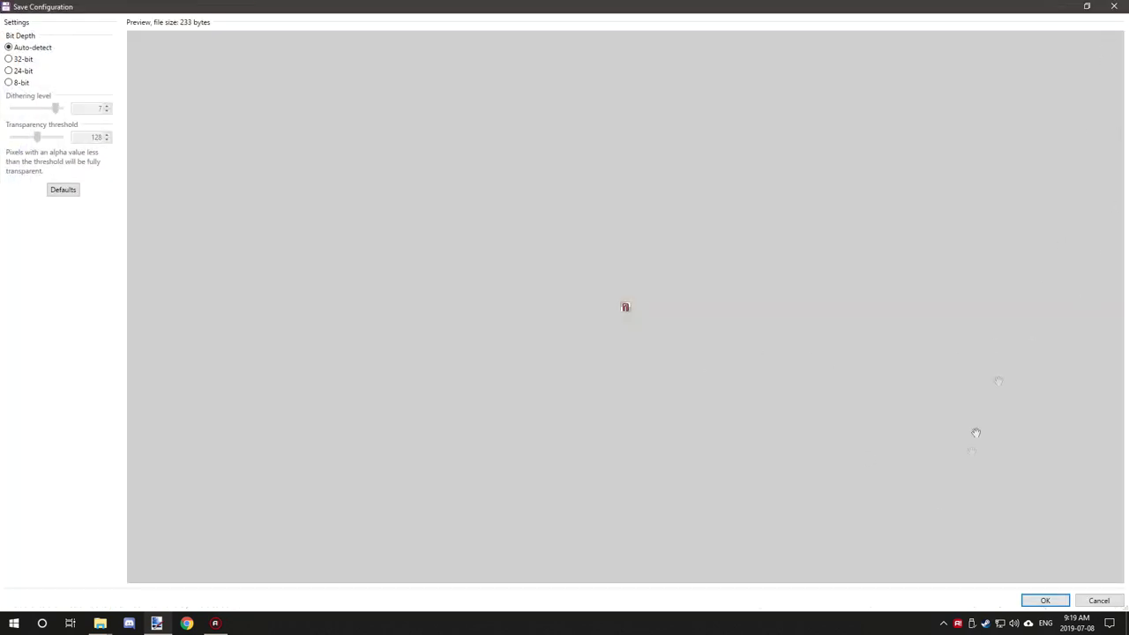
click(1043, 600)
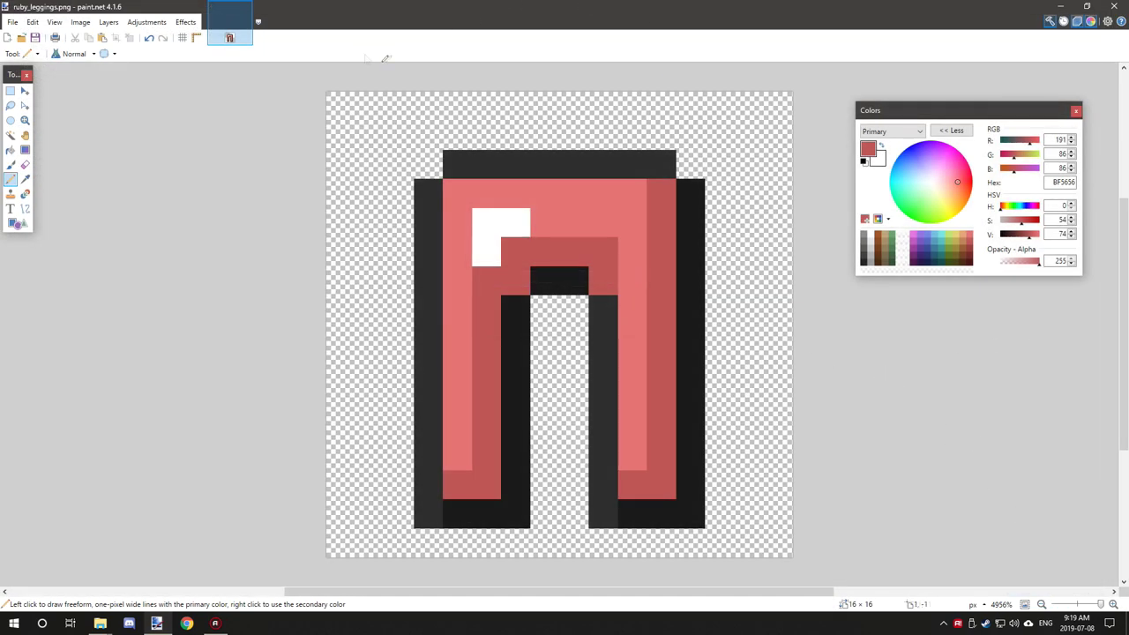
click(1070, 6)
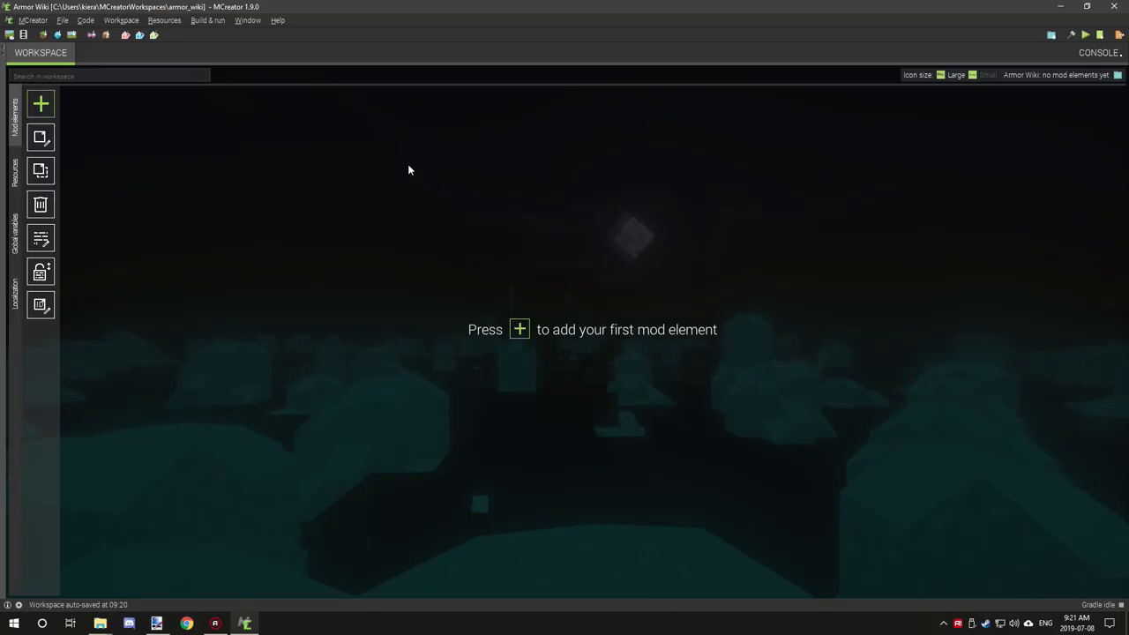
In MCreator's workspace resources, start an armor texture import and choose redstone_layer_1.png from the desktop armor folder as part 1
click(14, 175)
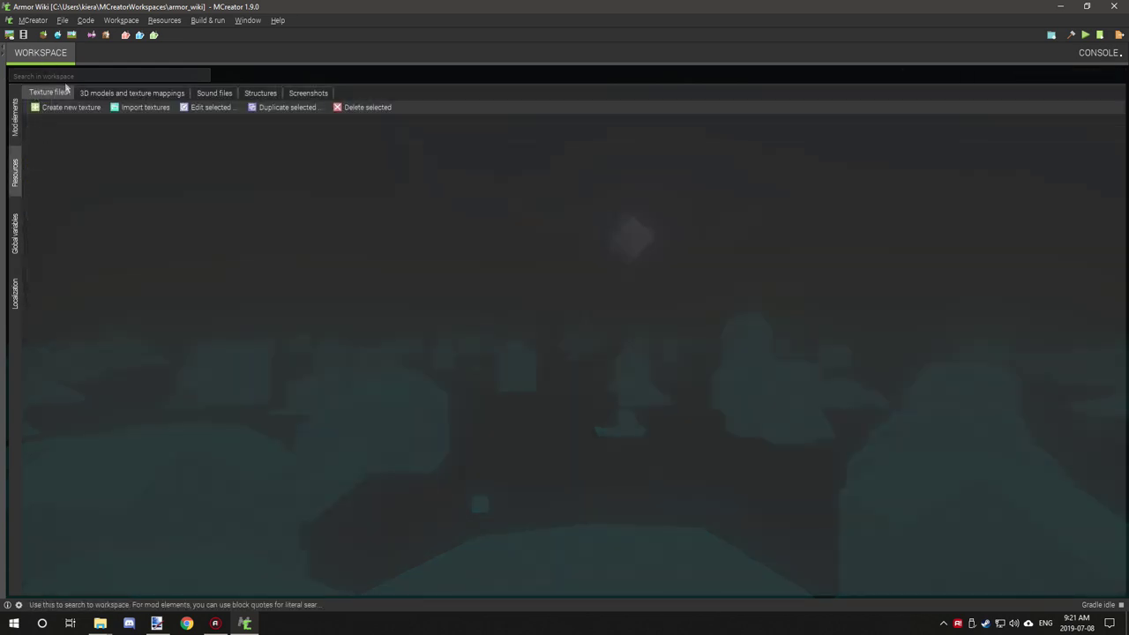
click(156, 107)
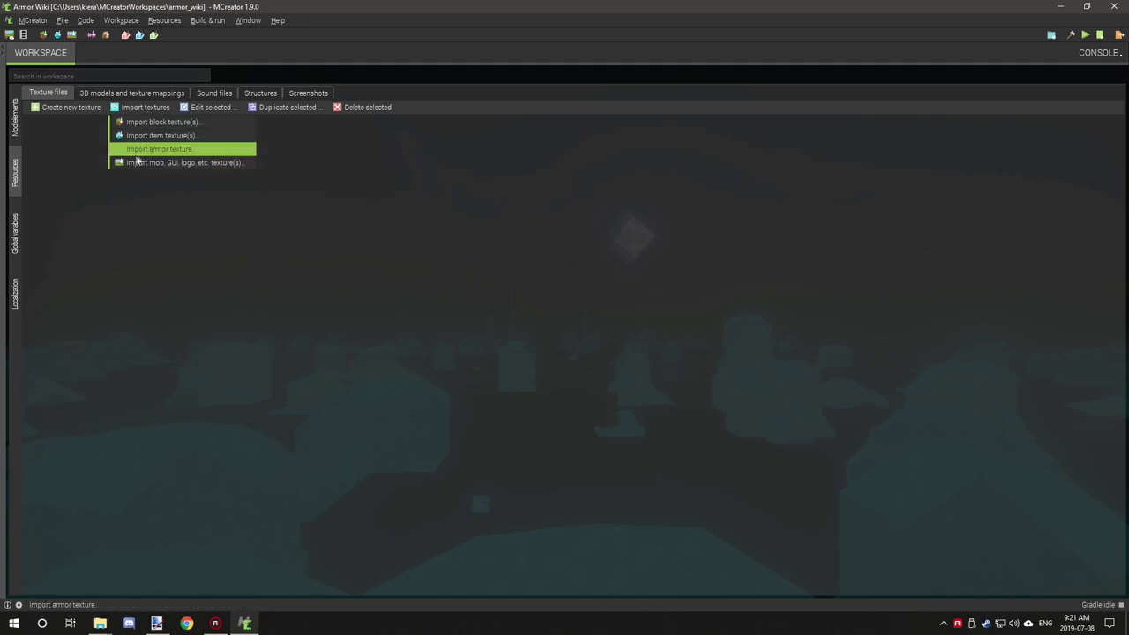
click(189, 151)
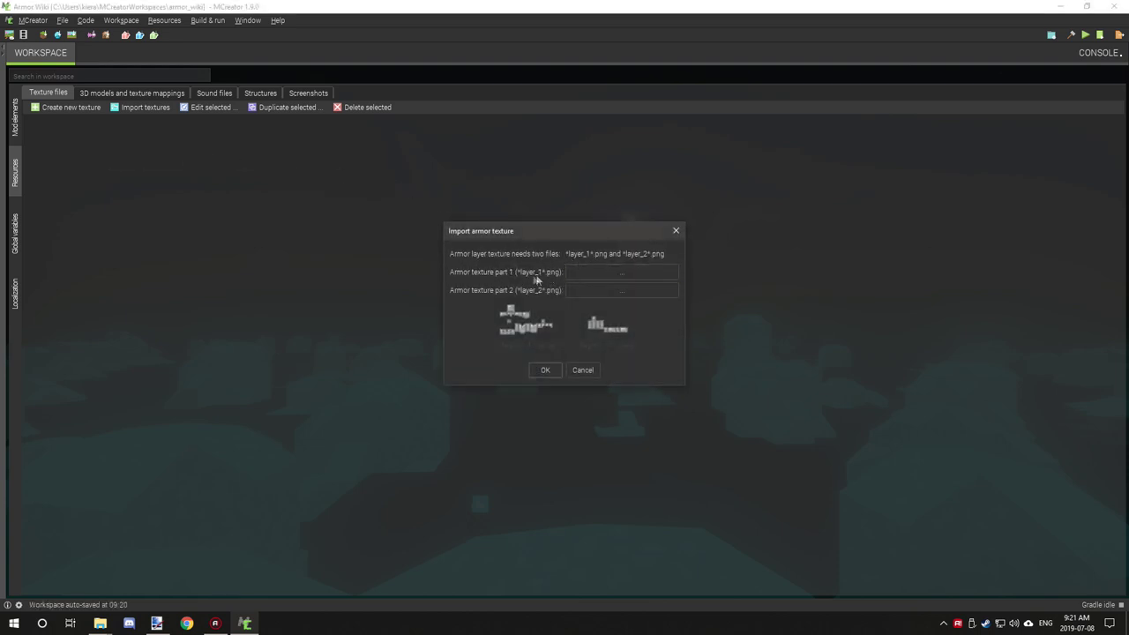
click(596, 272)
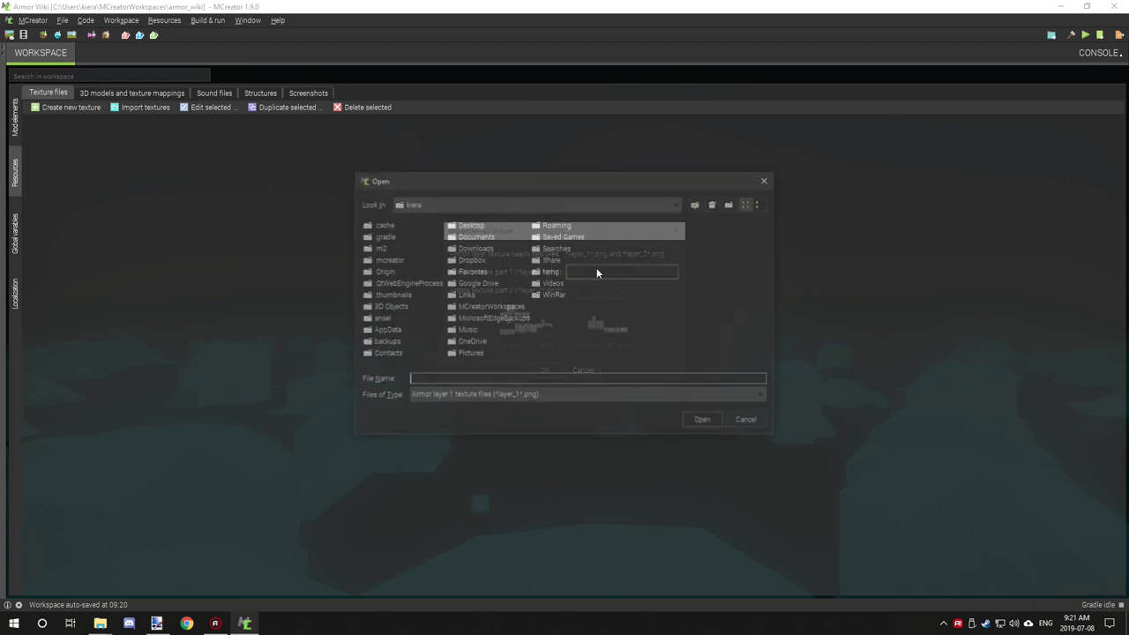
click(698, 205)
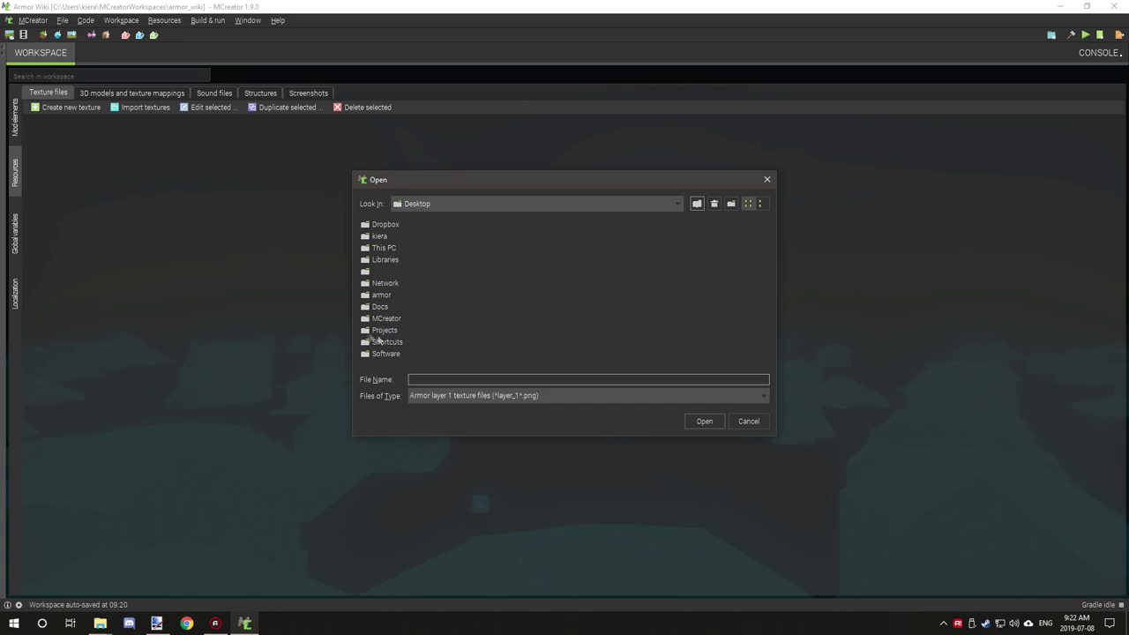
double_click(381, 295)
click(415, 226)
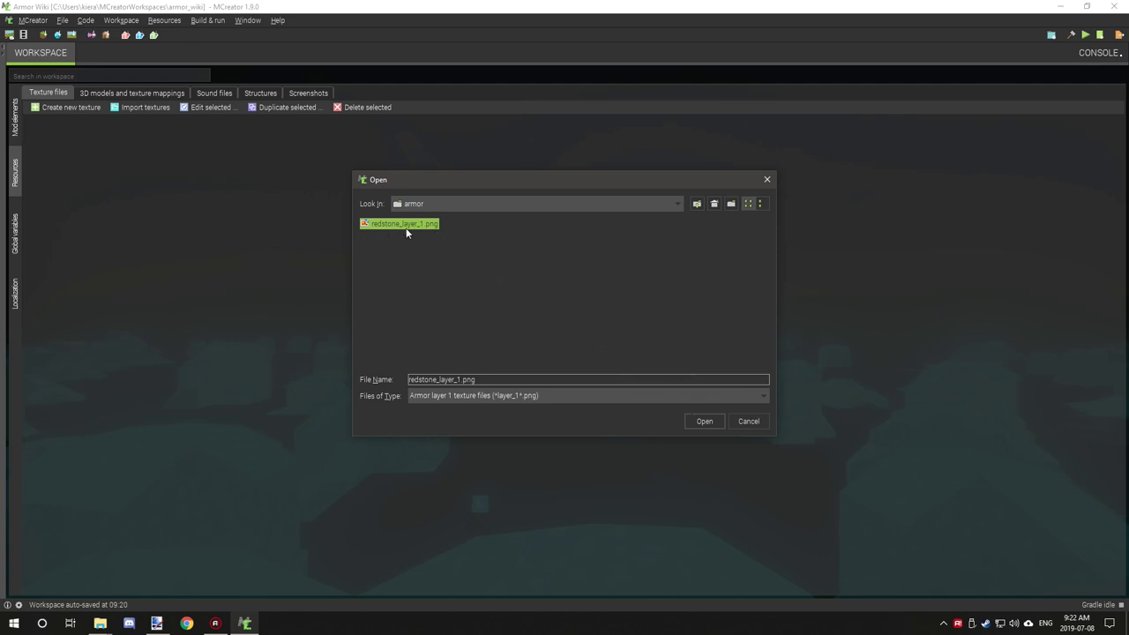
click(706, 422)
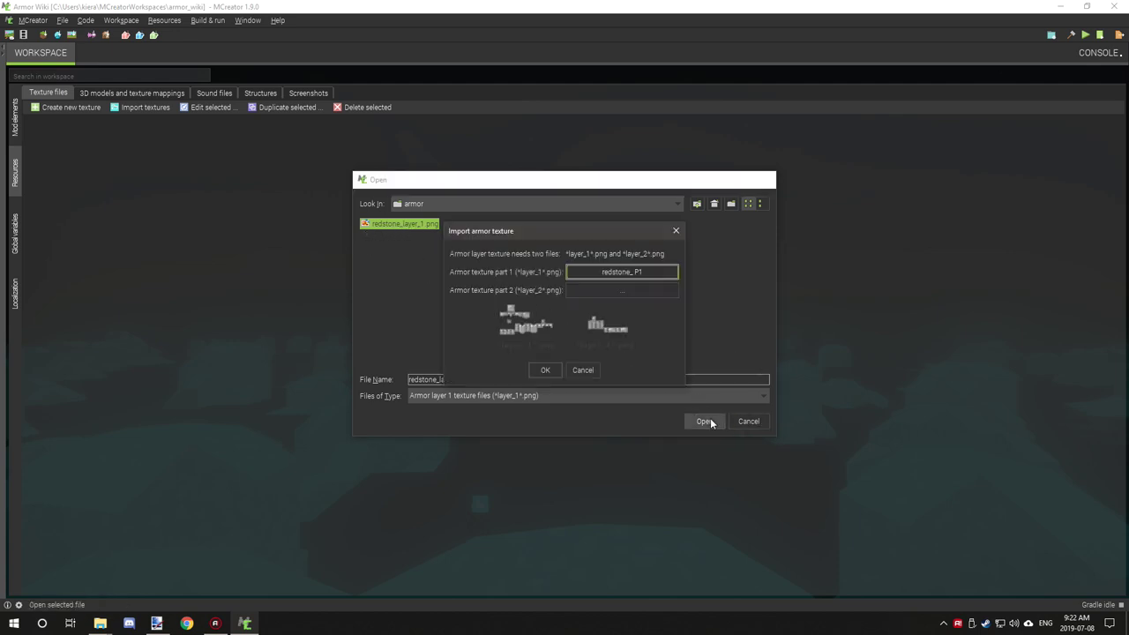
Choose redstone_layer_2.png as armor texture part 2 and import both layers into the workspace
click(629, 293)
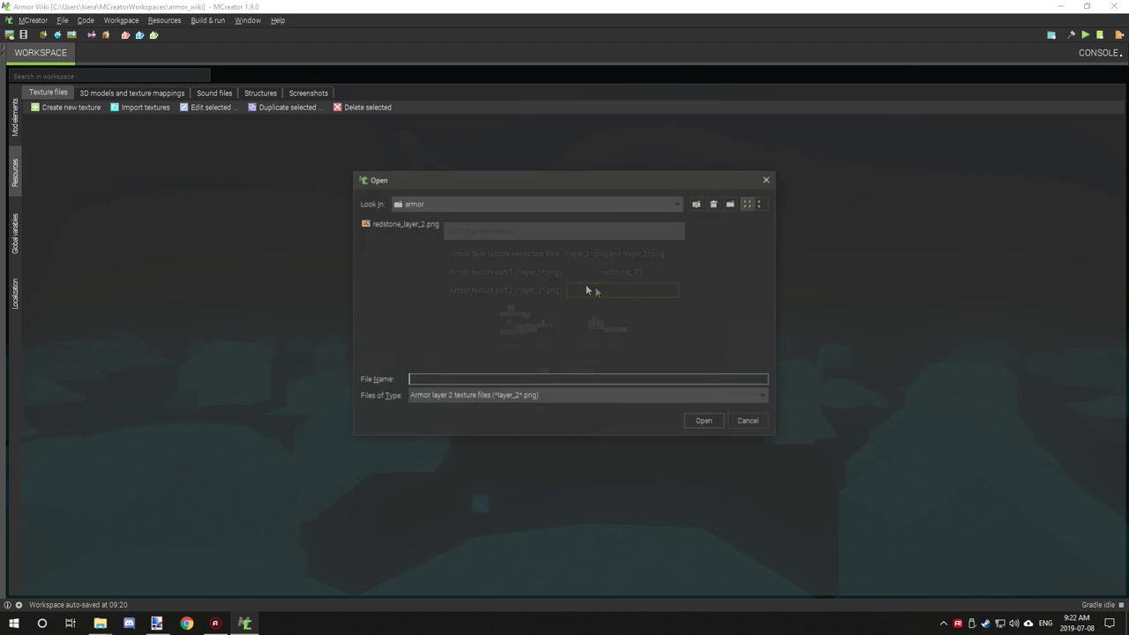
click(394, 225)
click(703, 421)
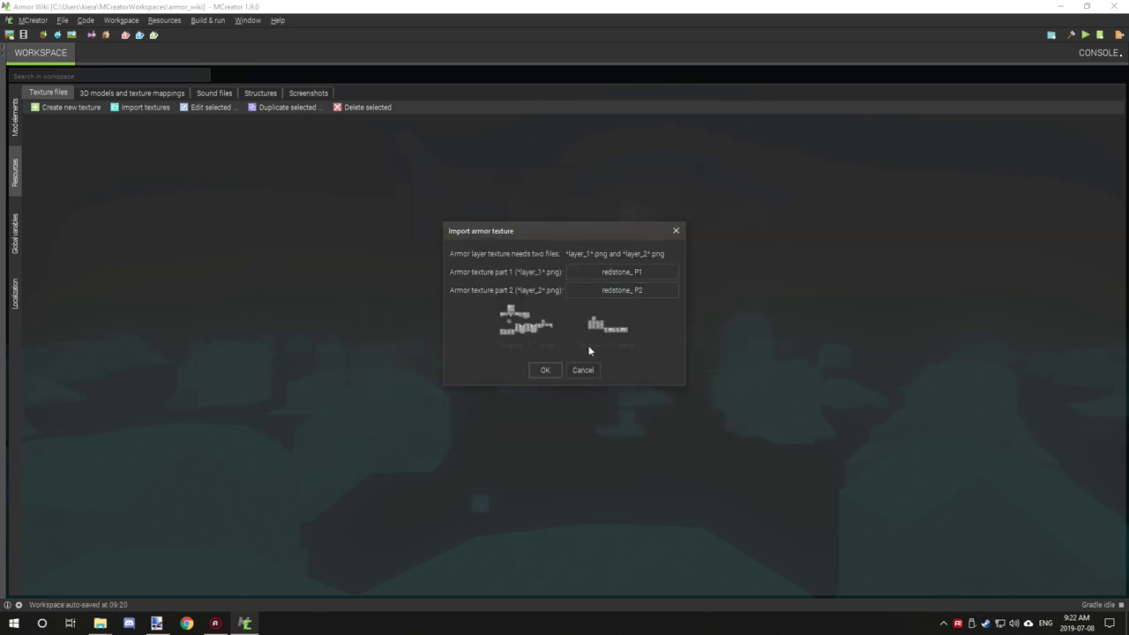
click(543, 372)
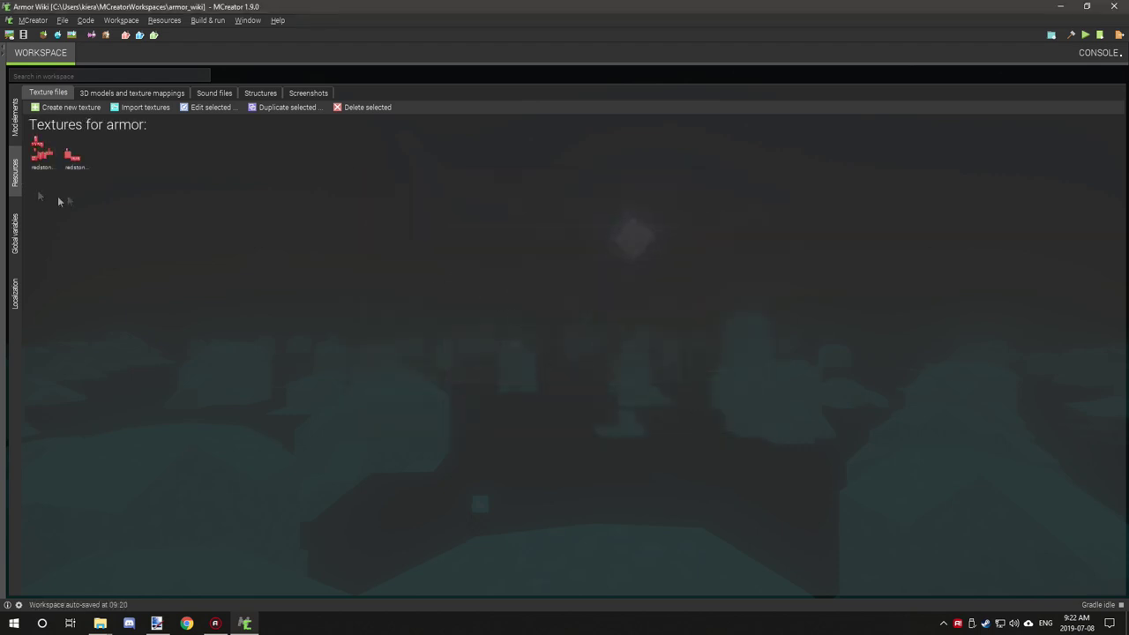